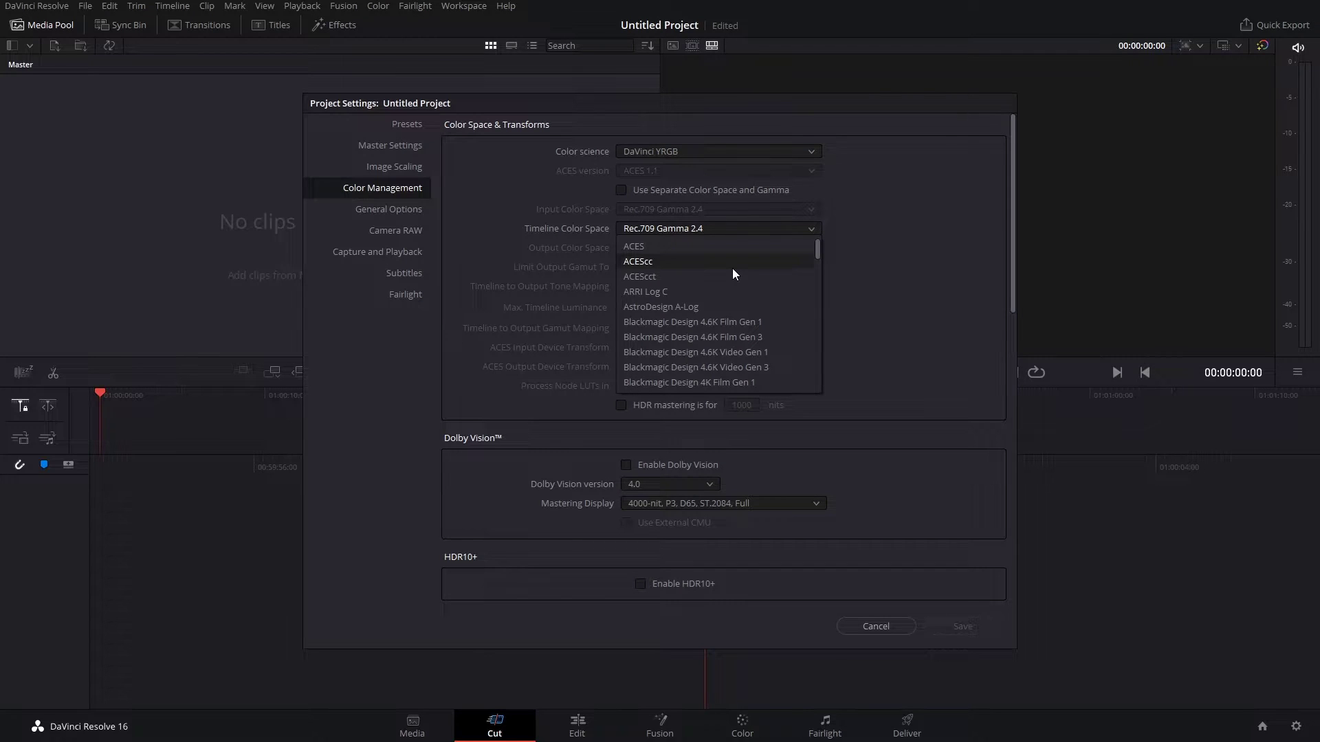
pyautogui.scroll(-3, 732, 270)
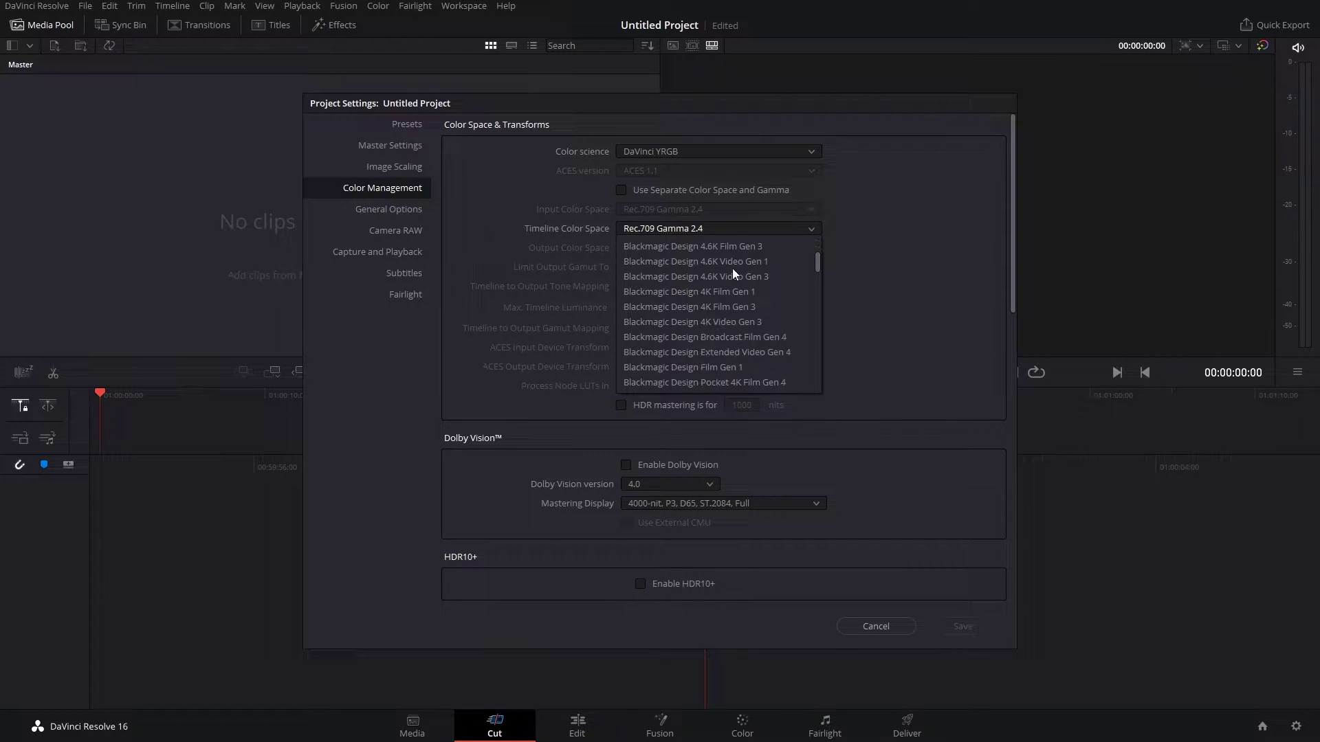
pyautogui.scroll(-1, 732, 272)
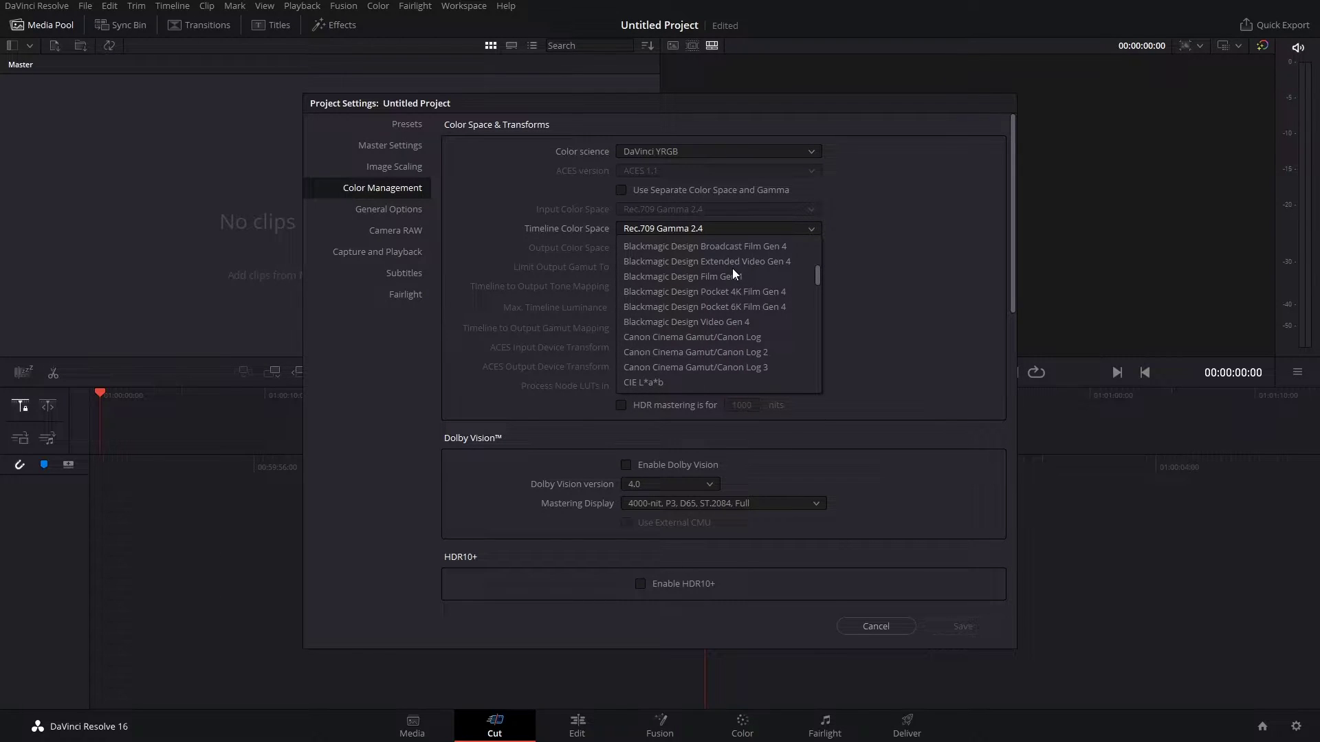
pyautogui.scroll(-5, 732, 275)
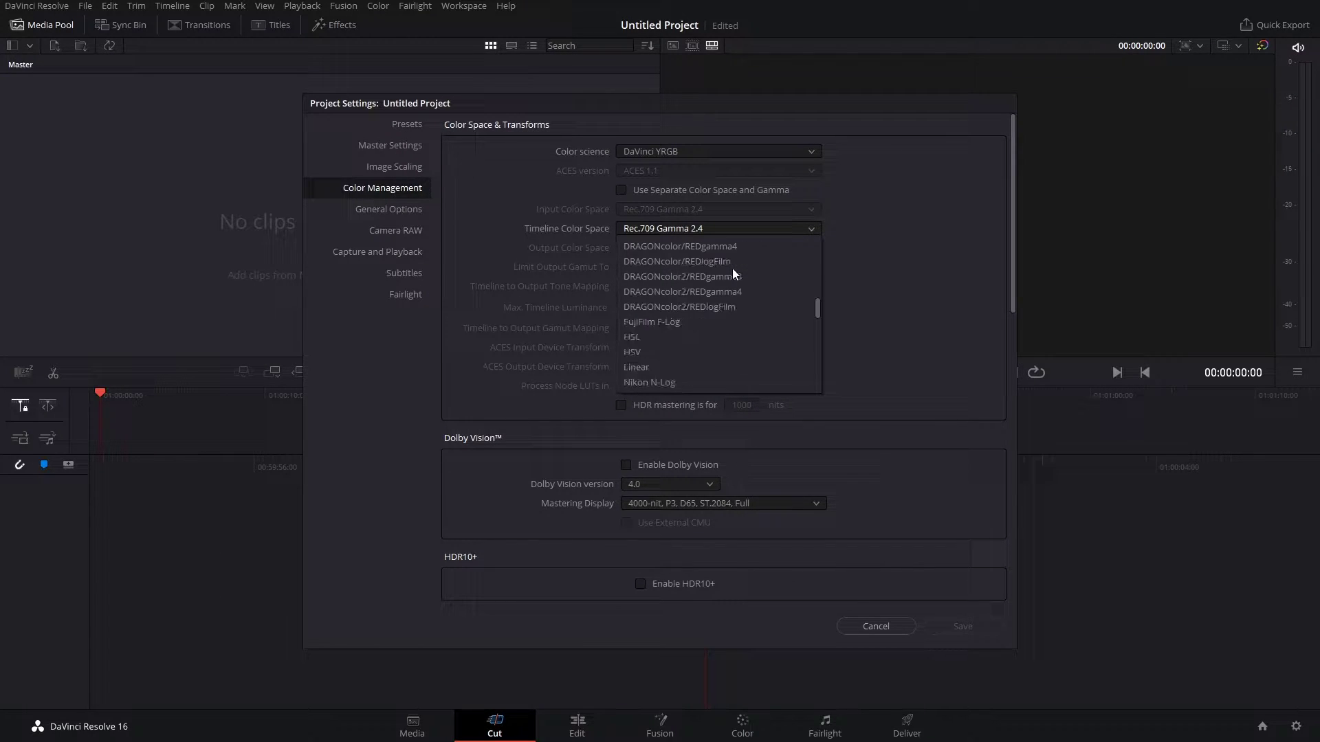
pyautogui.scroll(2, 732, 274)
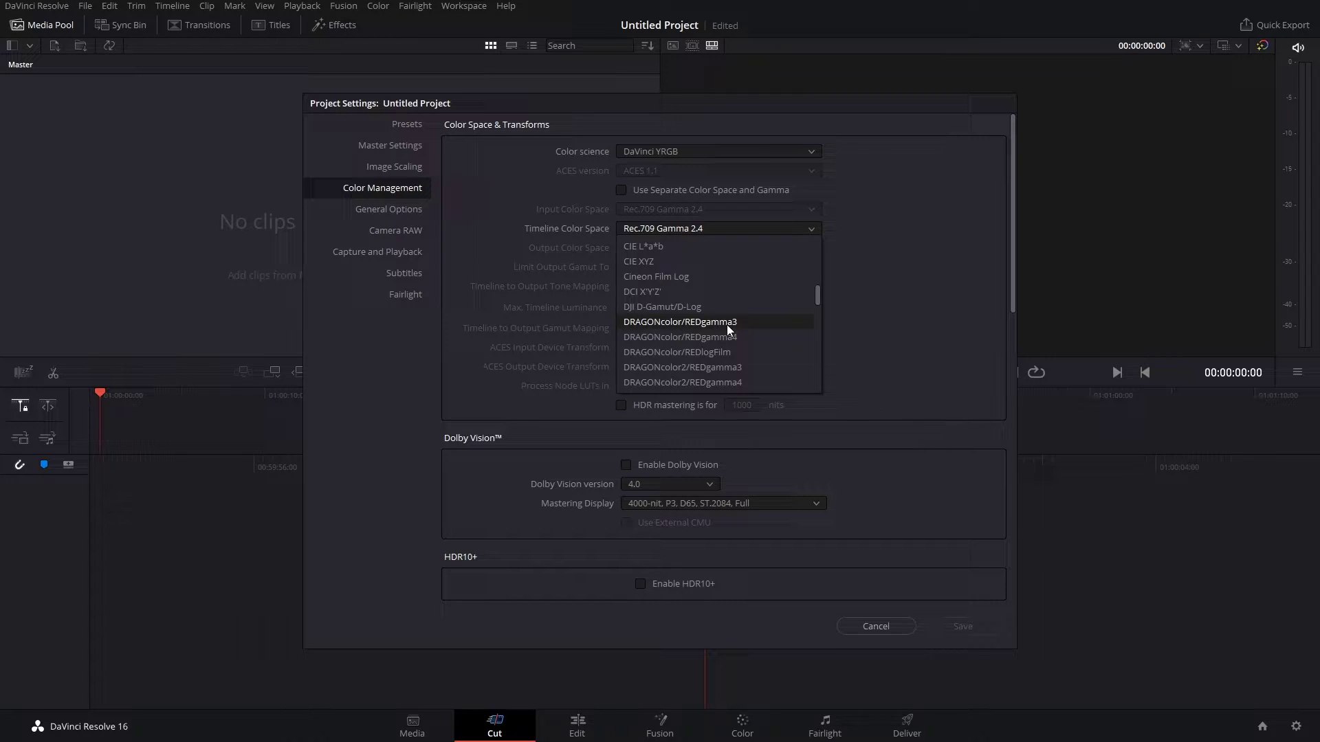
pyautogui.scroll(2, 727, 324)
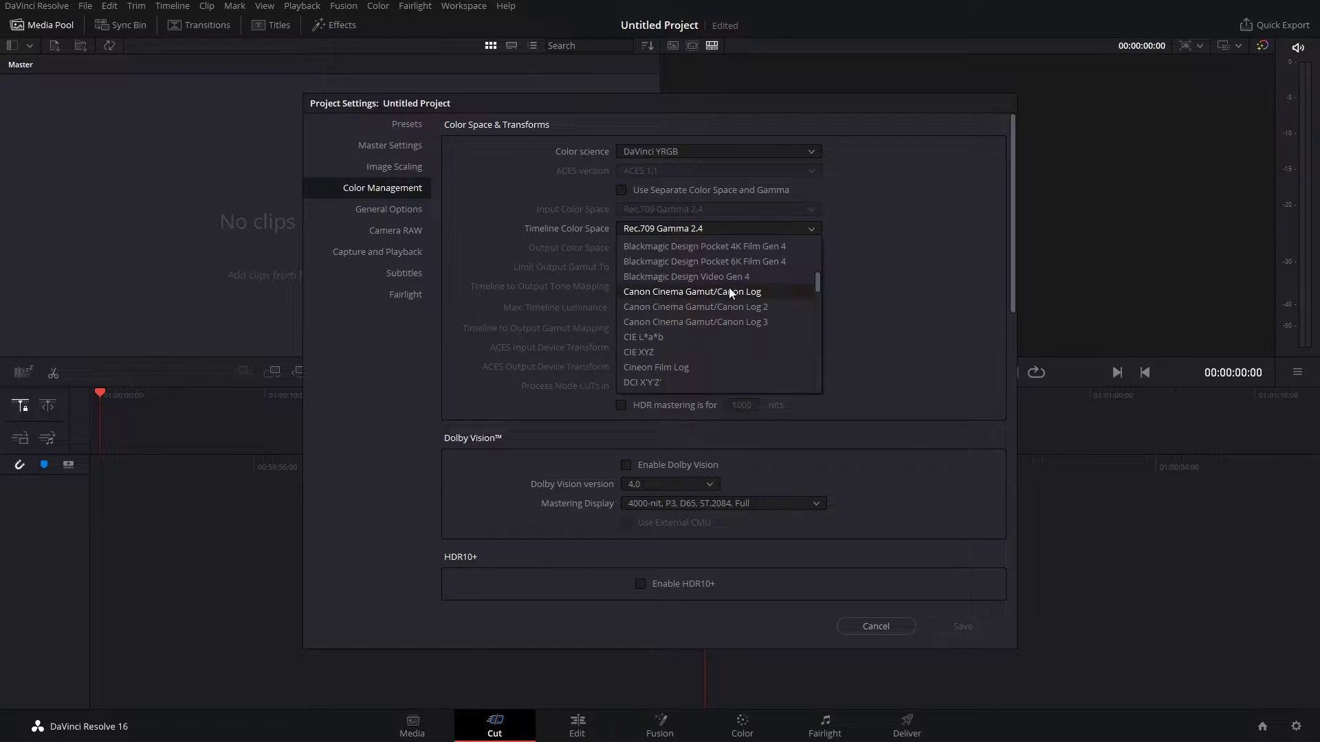
pyautogui.scroll(-3, 752, 315)
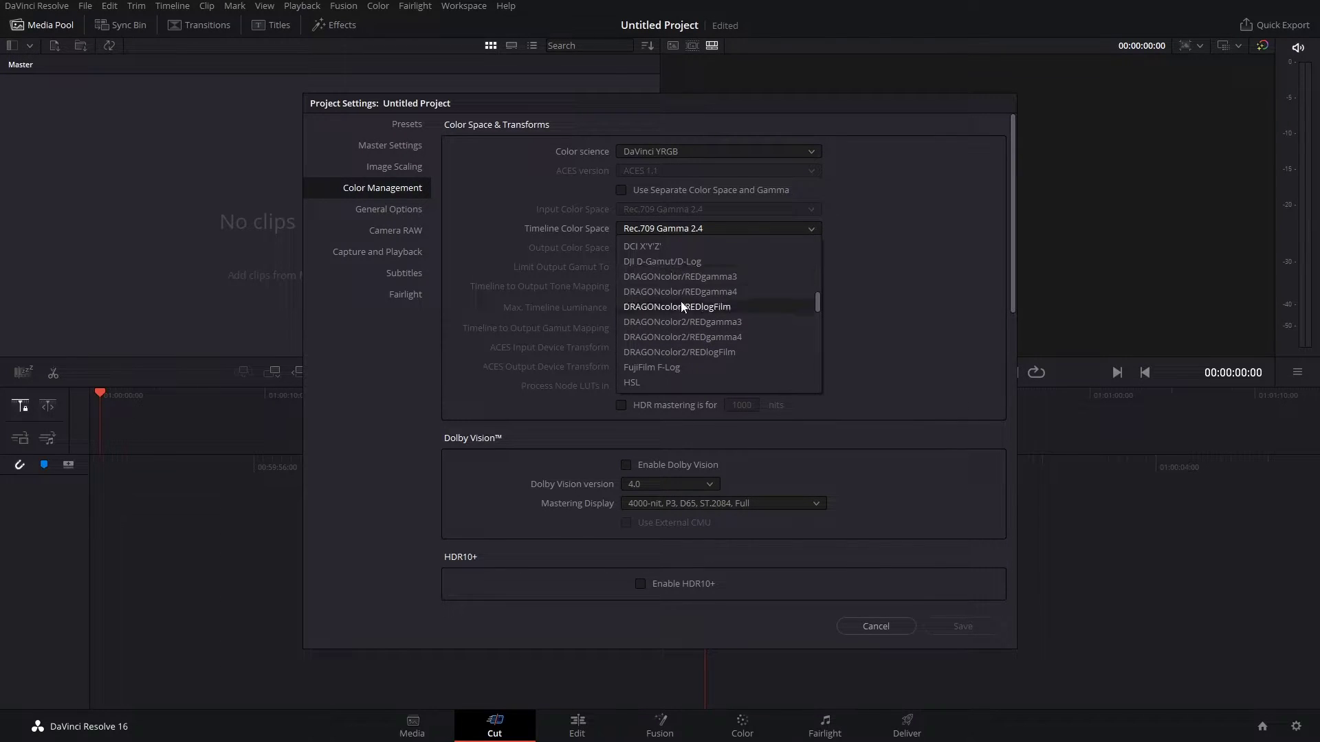
pyautogui.scroll(-3, 686, 336)
pyautogui.scroll(-2, 683, 330)
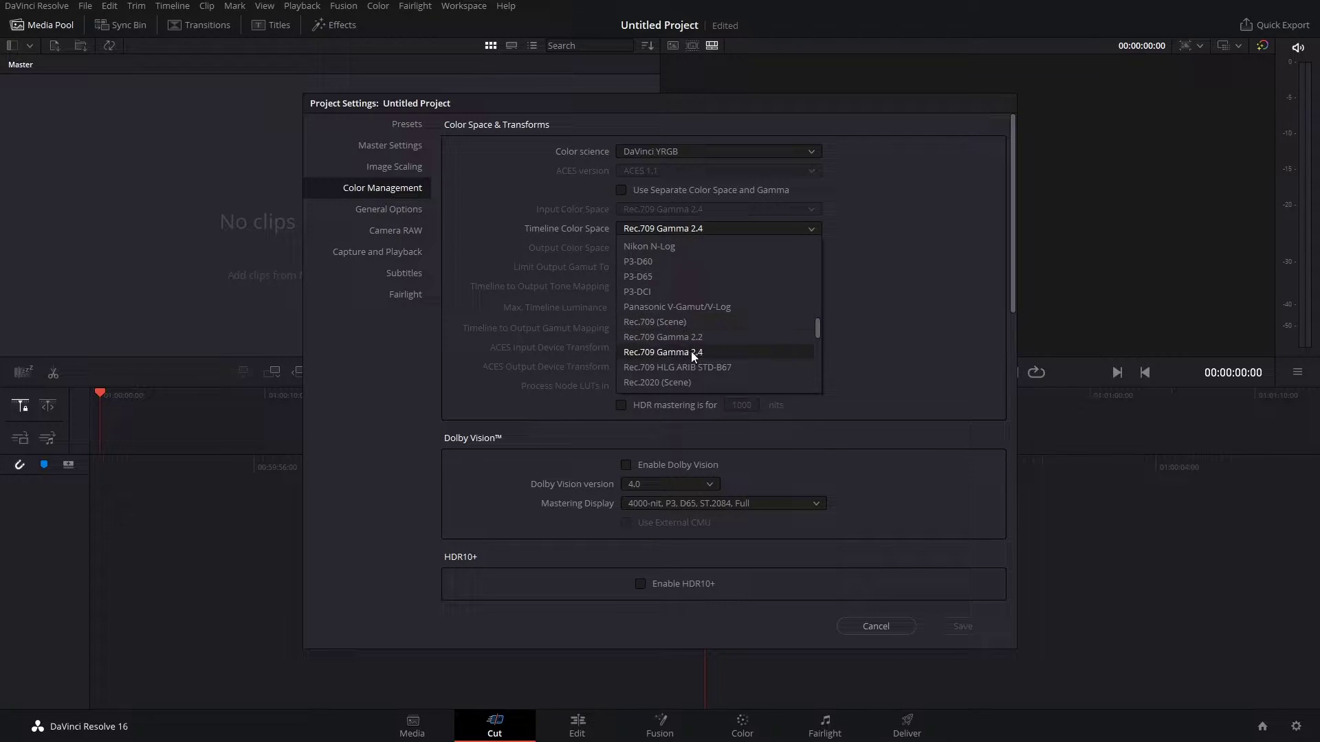
pyautogui.scroll(2, 691, 350)
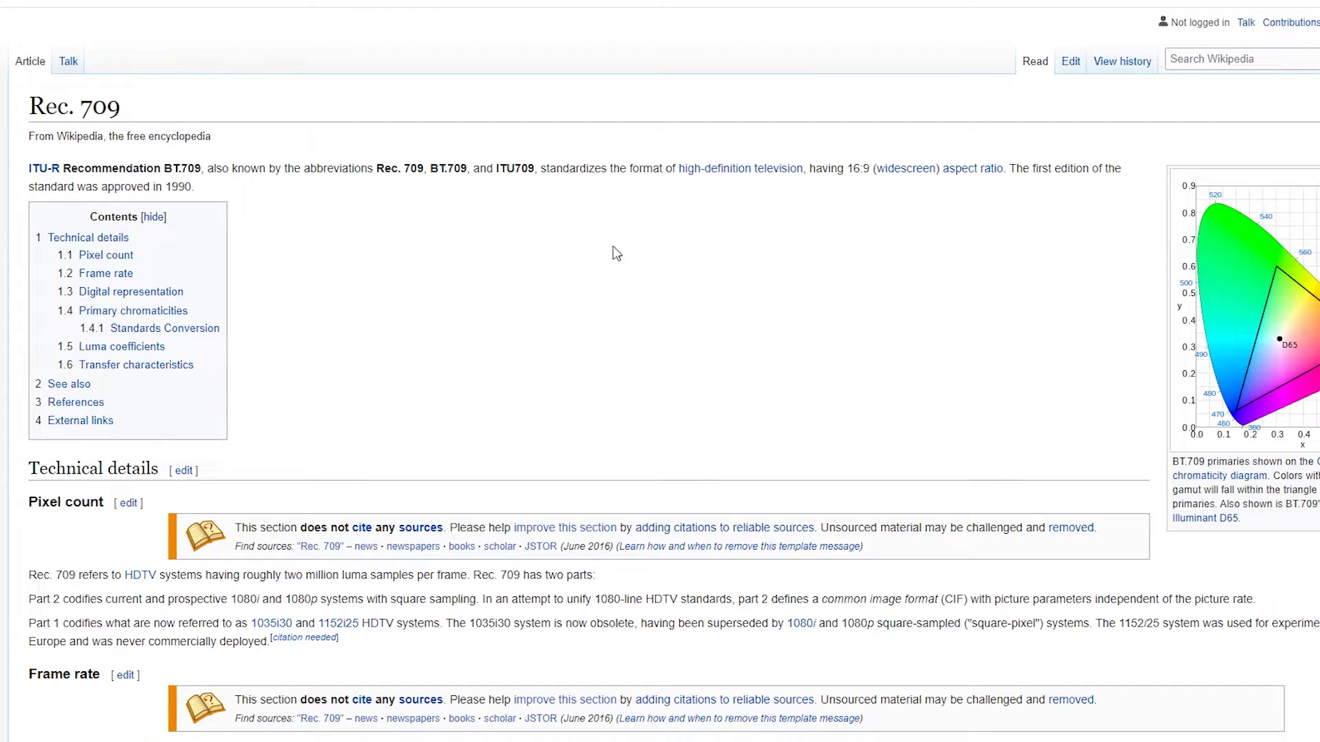
# Step: Scroll down through the Wikipedia Rec. 709 article to its Color space navigation box
pyautogui.scroll(-3, 632, 234)
pyautogui.scroll(-4, 632, 233)
pyautogui.scroll(-6, 636, 238)
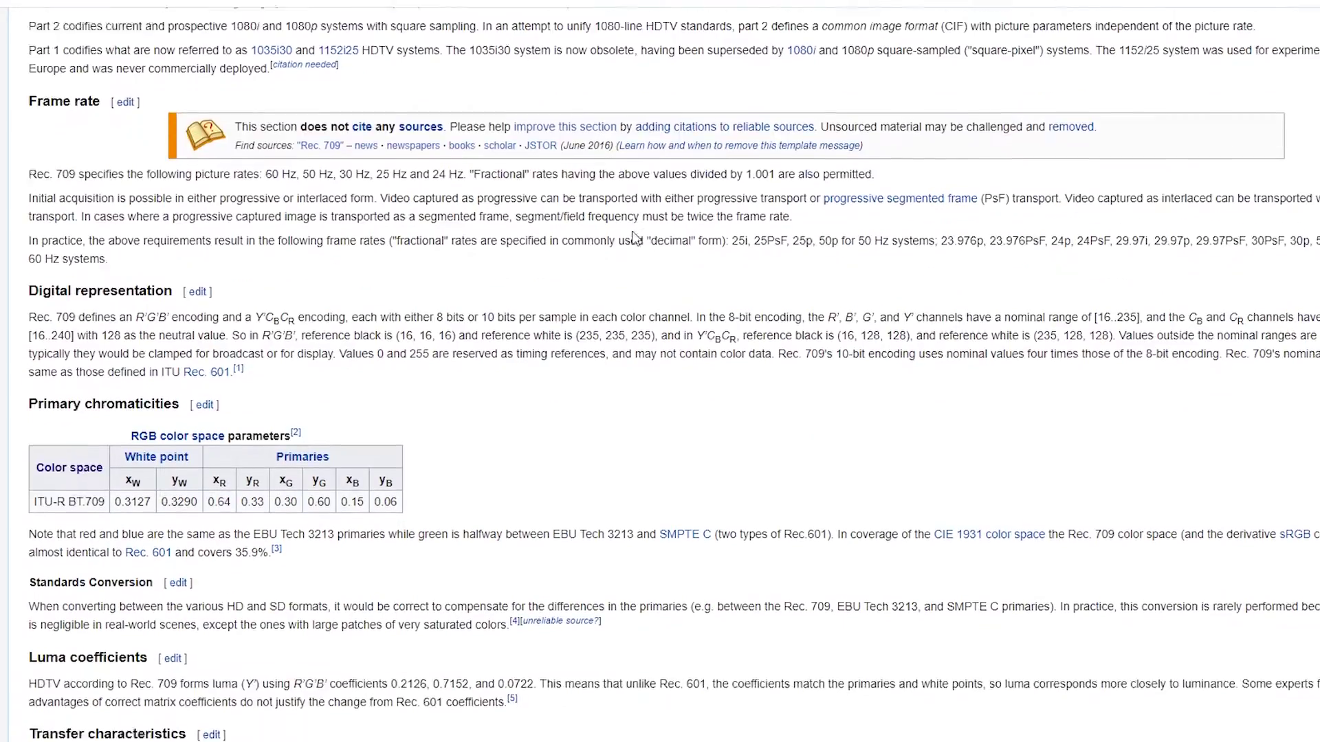
pyautogui.scroll(-5, 636, 239)
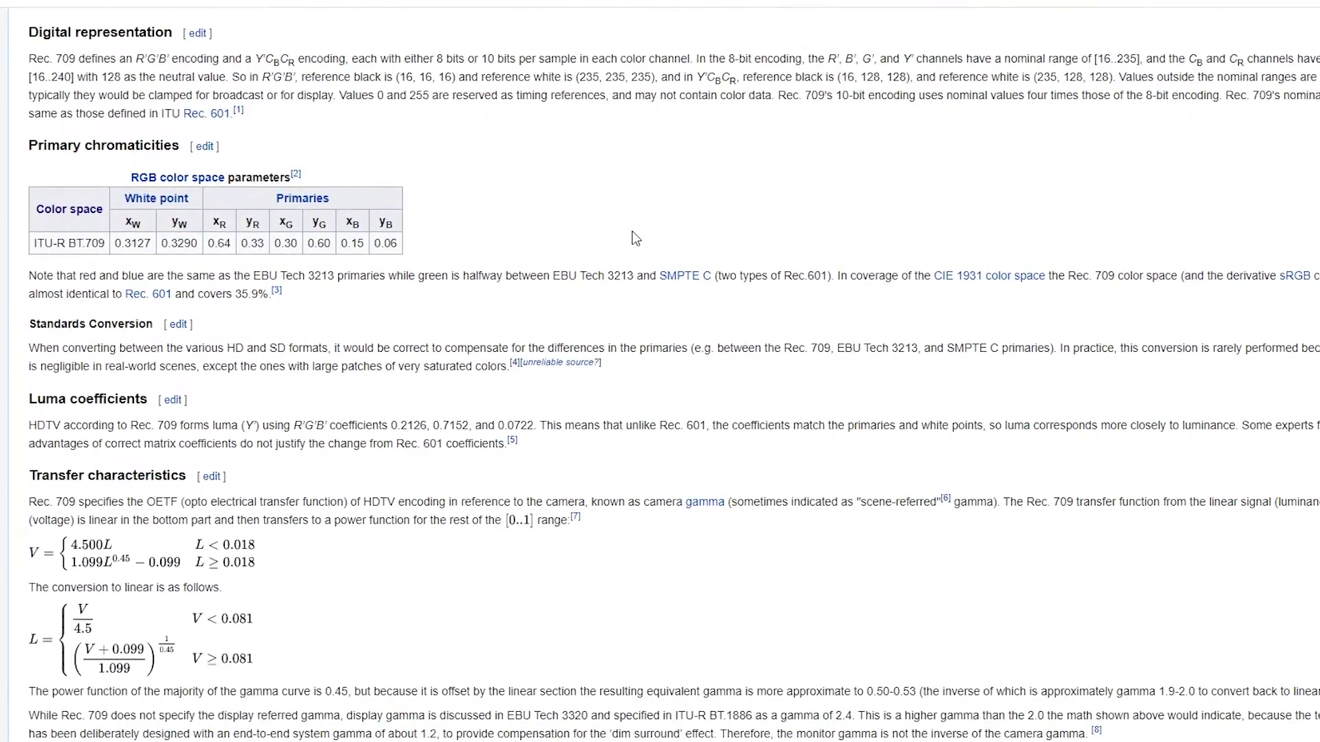
pyautogui.scroll(-5, 635, 238)
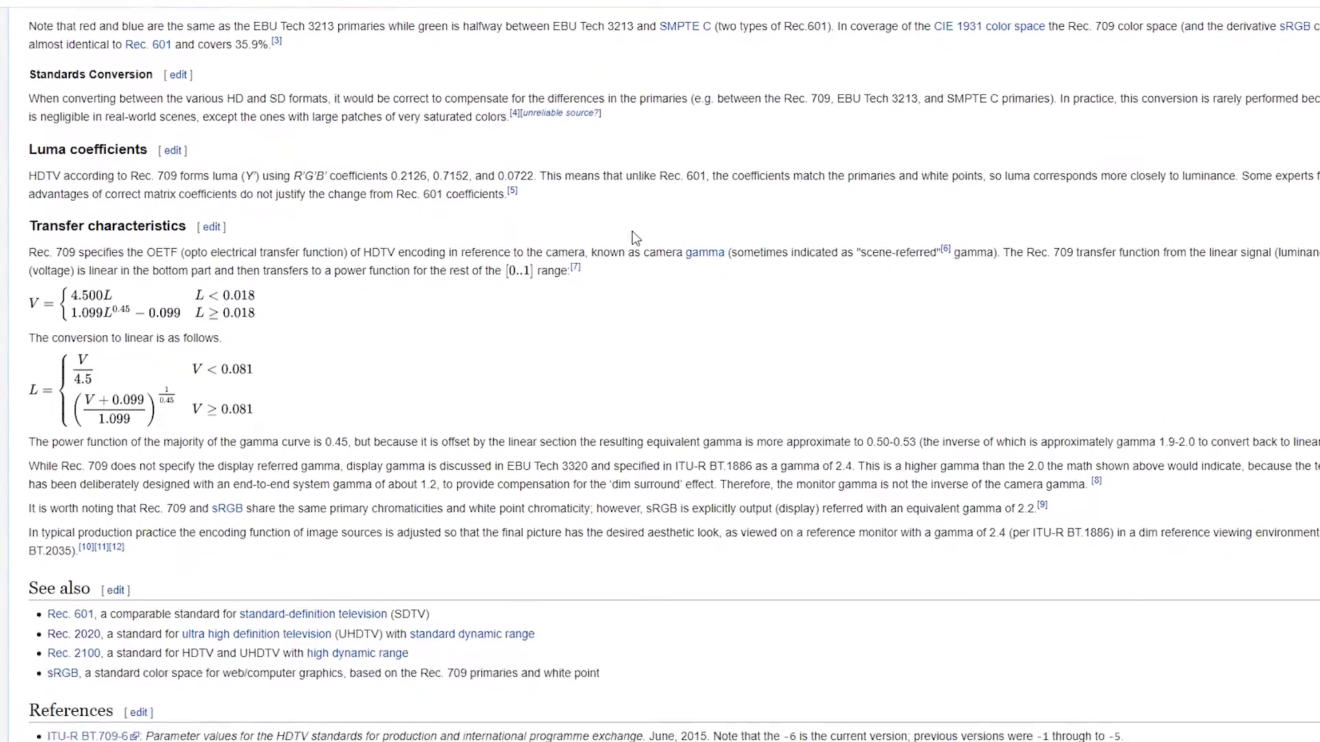
pyautogui.scroll(-5, 635, 238)
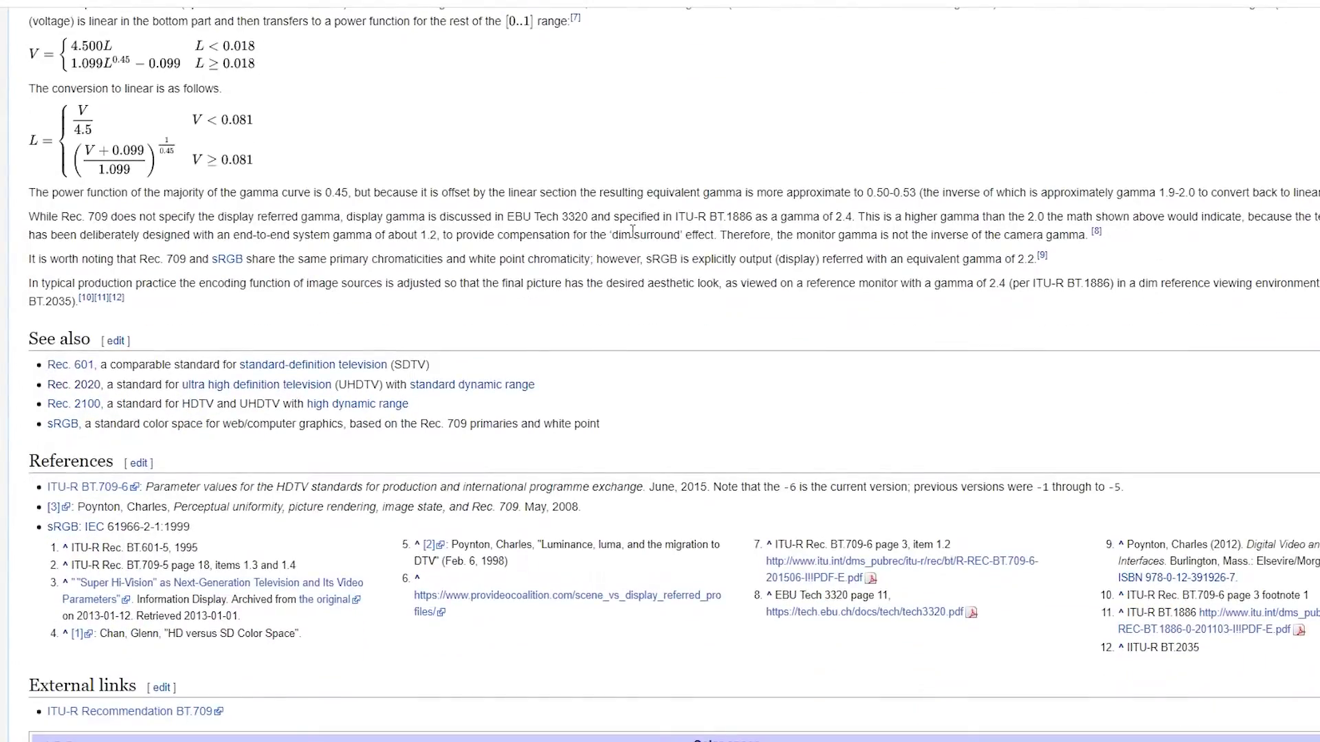
pyautogui.scroll(-4, 632, 231)
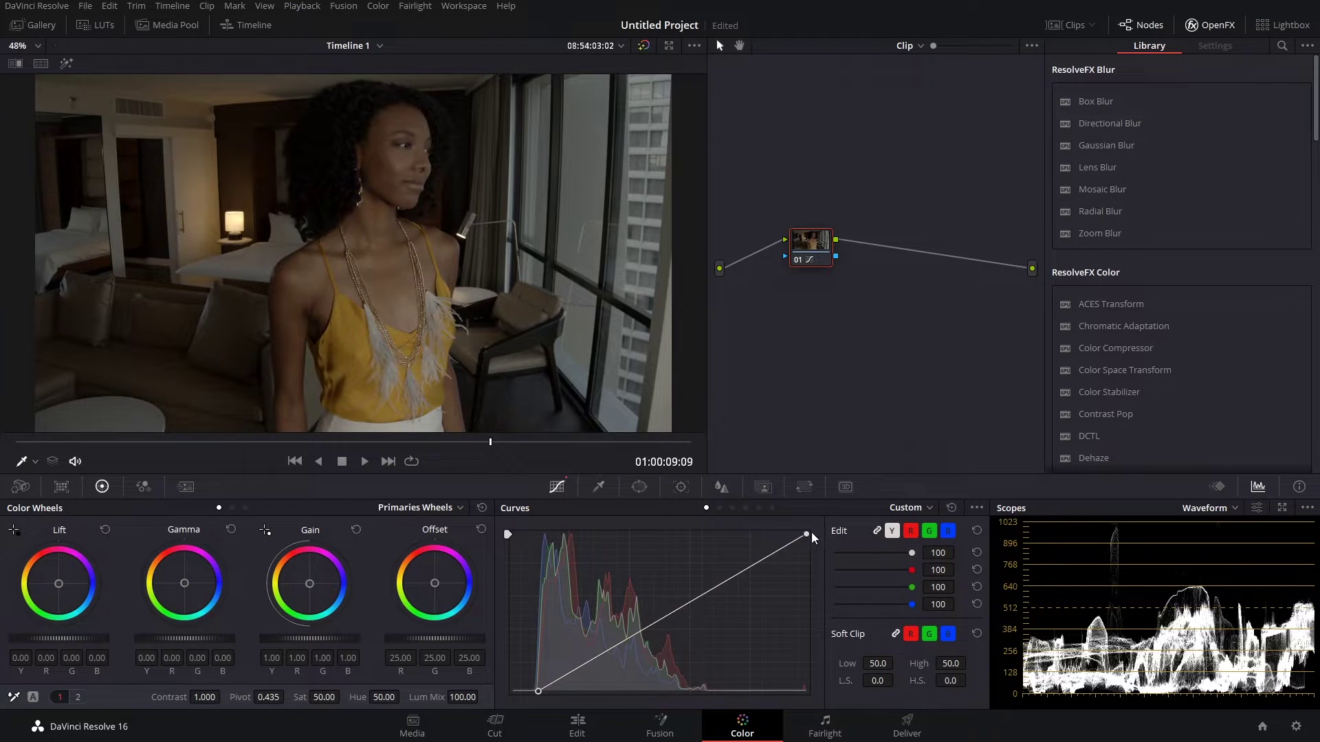
# Step: Add three Custom curve points that hold the shadows and bow the curve up to brighten the midtones
pyautogui.moveTo(699, 598); pyautogui.dragTo(672, 584)
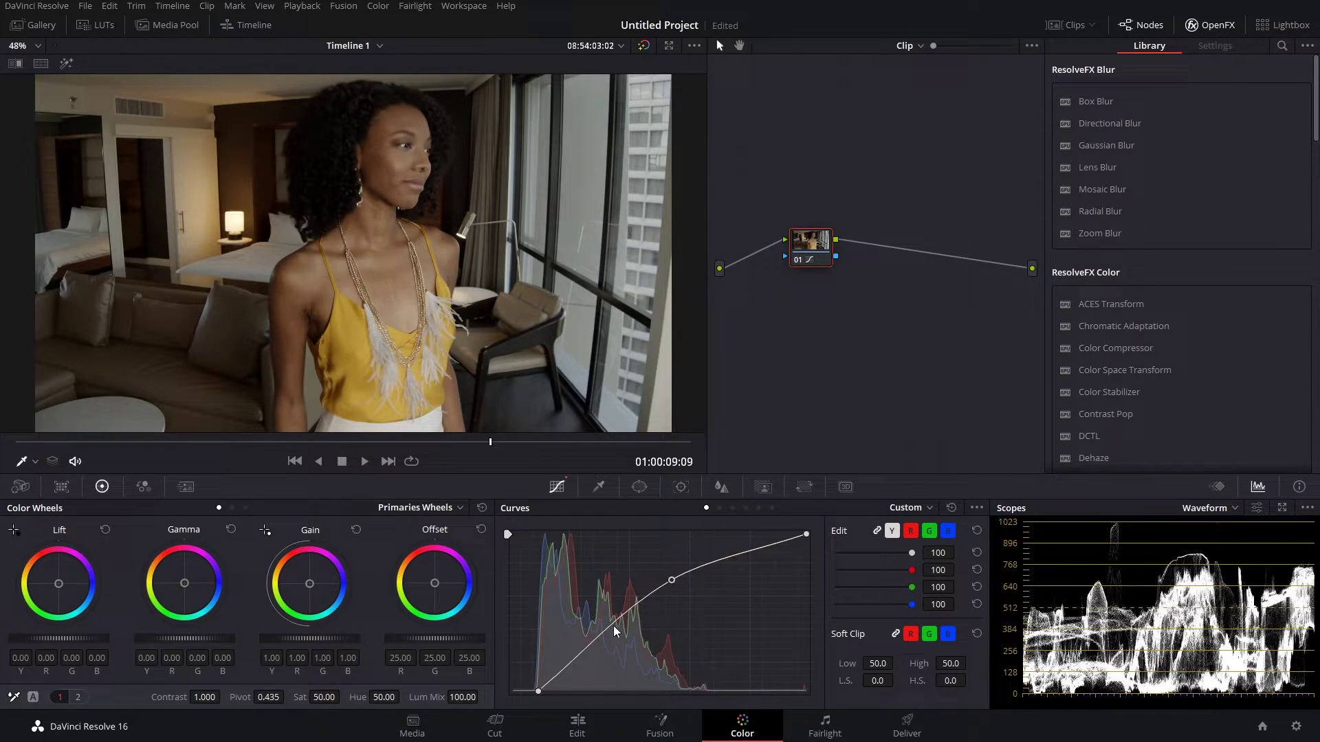
pyautogui.moveTo(608, 629)
pyautogui.mouseDown()
pyautogui.moveTo(598, 662)
pyautogui.moveTo(597, 646)
pyautogui.mouseUp()
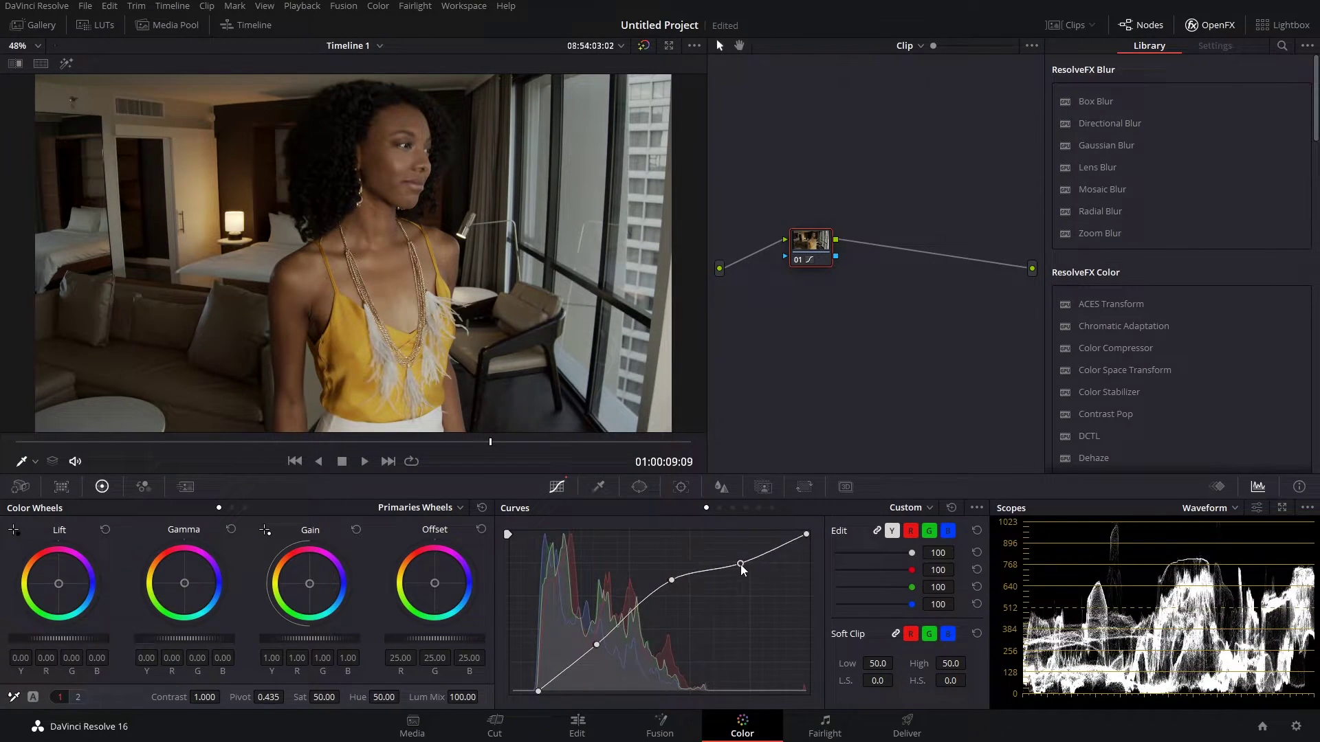
pyautogui.moveTo(743, 563); pyautogui.dragTo(739, 556)
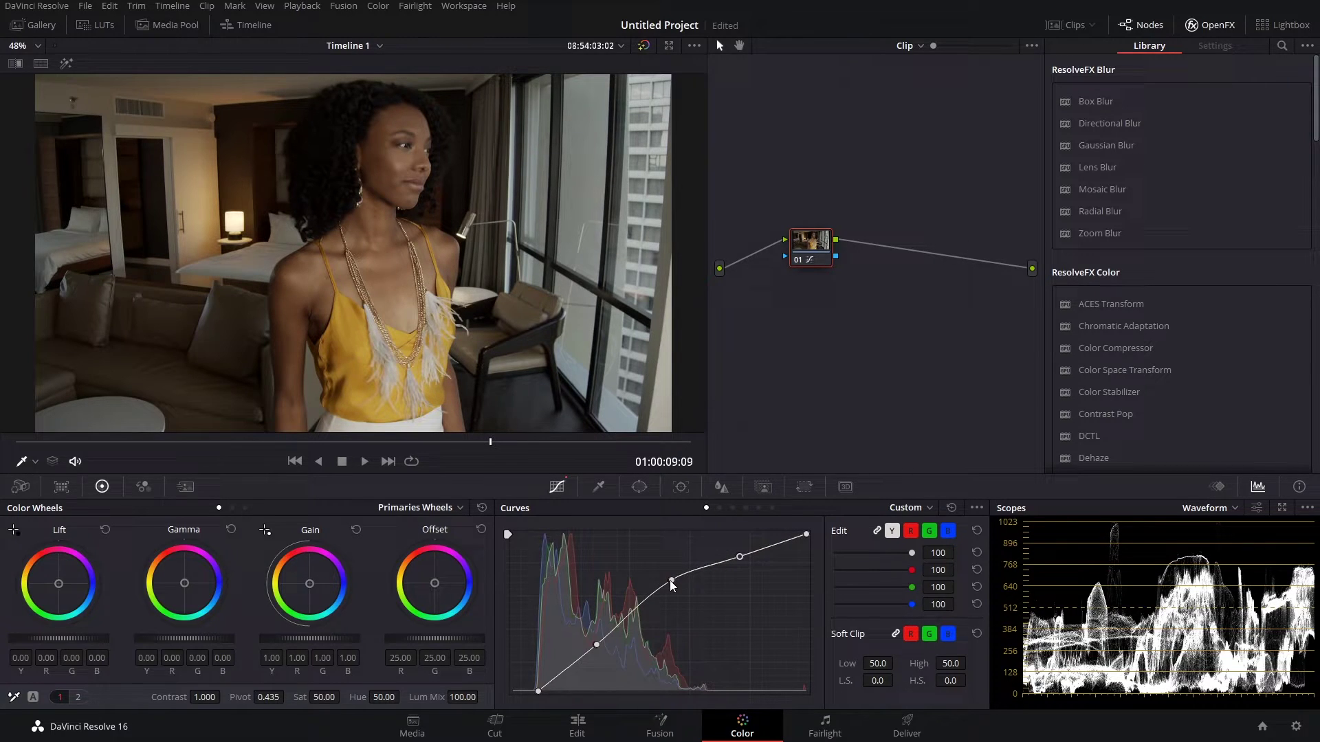
pyautogui.moveTo(671, 582); pyautogui.dragTo(672, 590)
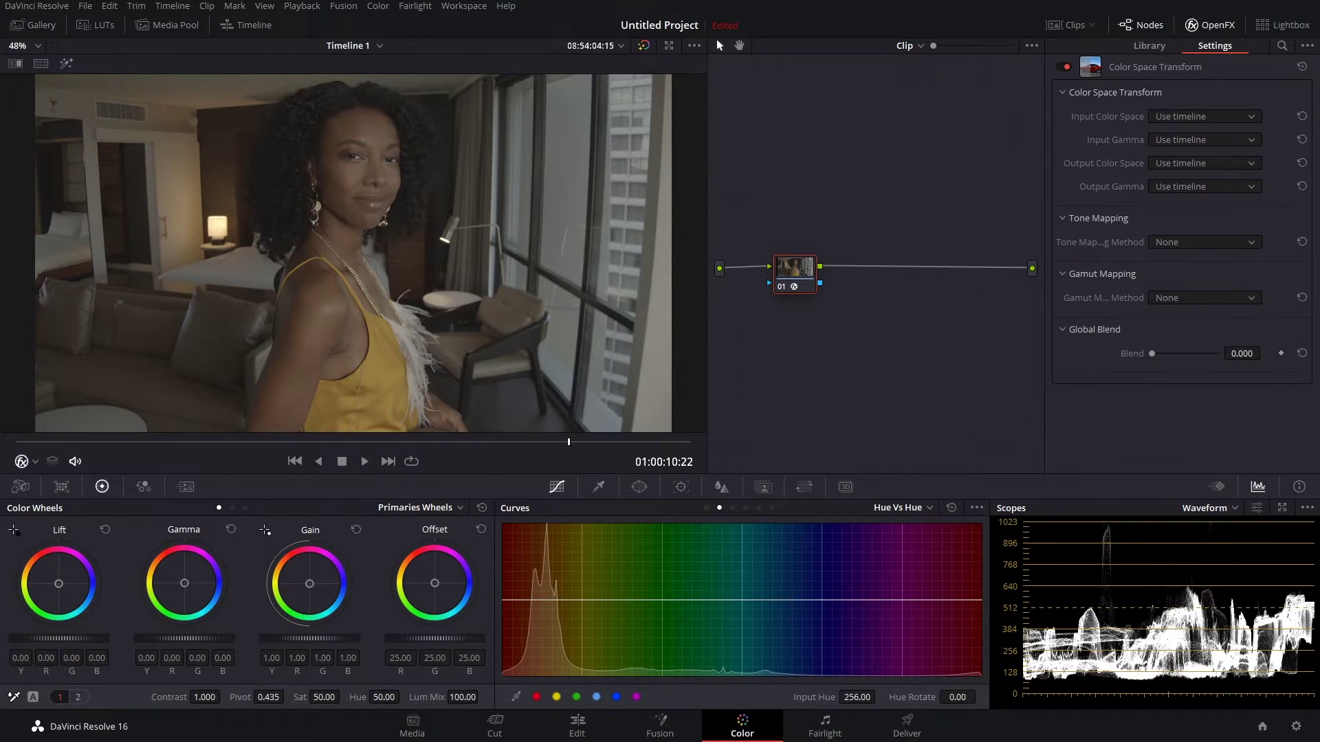
# Step: Nudge node 01 and set the transform's Input Color Space to ARRI Alexa
pyautogui.moveTo(803, 275); pyautogui.dragTo(809, 273)
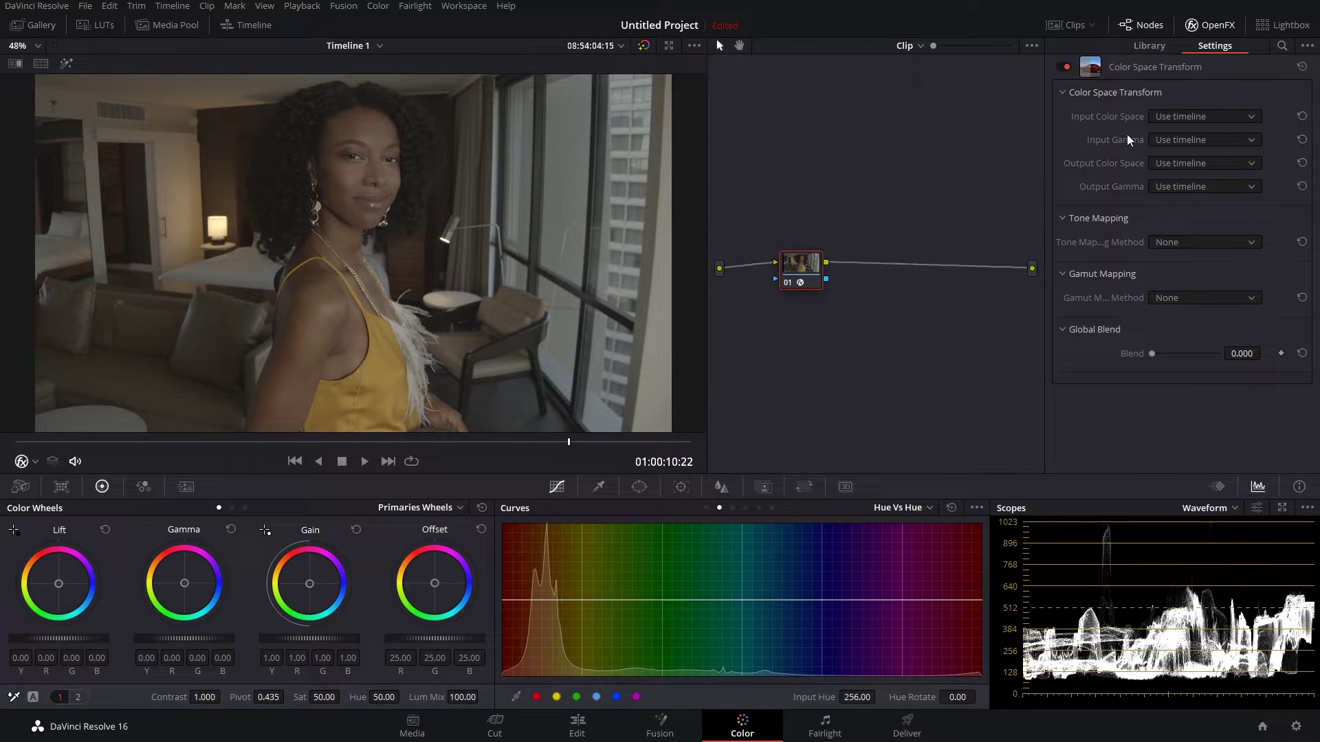
pyautogui.click(1200, 124)
pyautogui.click(1203, 122)
pyautogui.click(1191, 118)
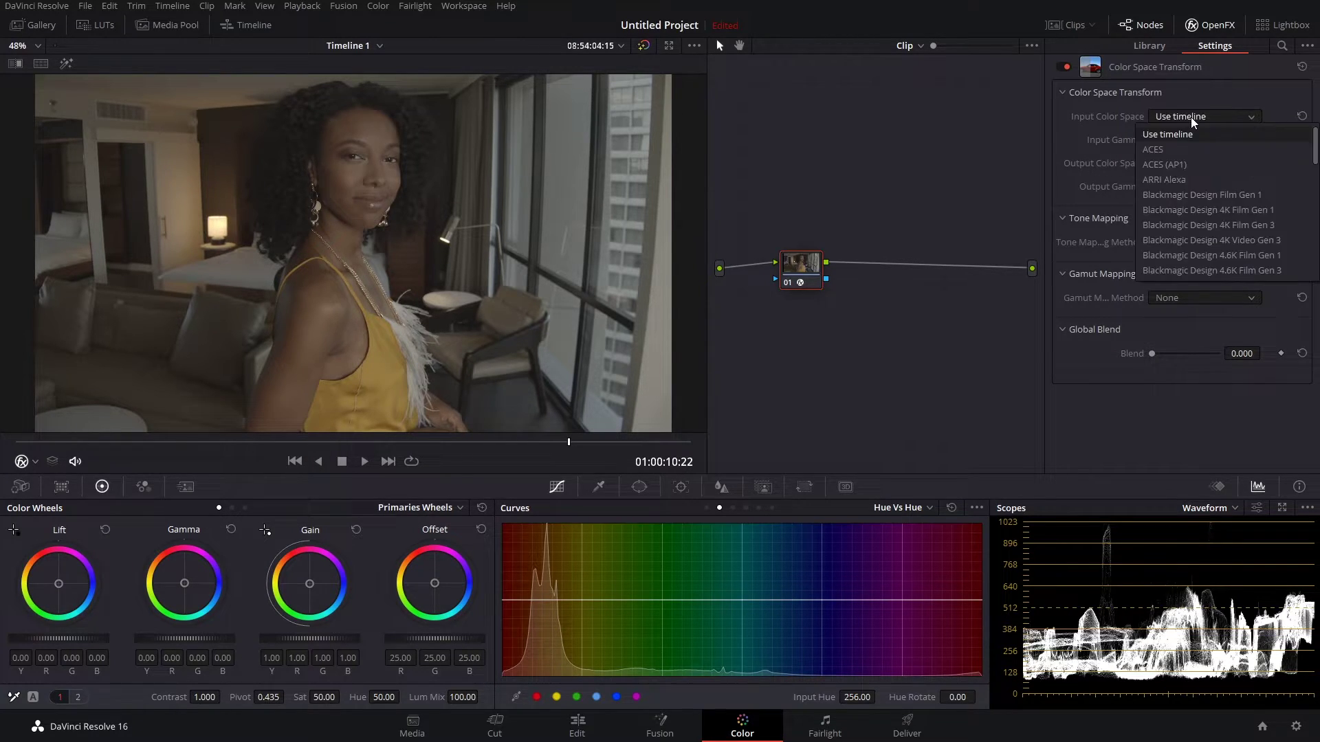
pyautogui.click(1187, 181)
# Step: Set the Input Gamma to ACEScct after briefly trying AstroDesign A-Log
pyautogui.click(1200, 140)
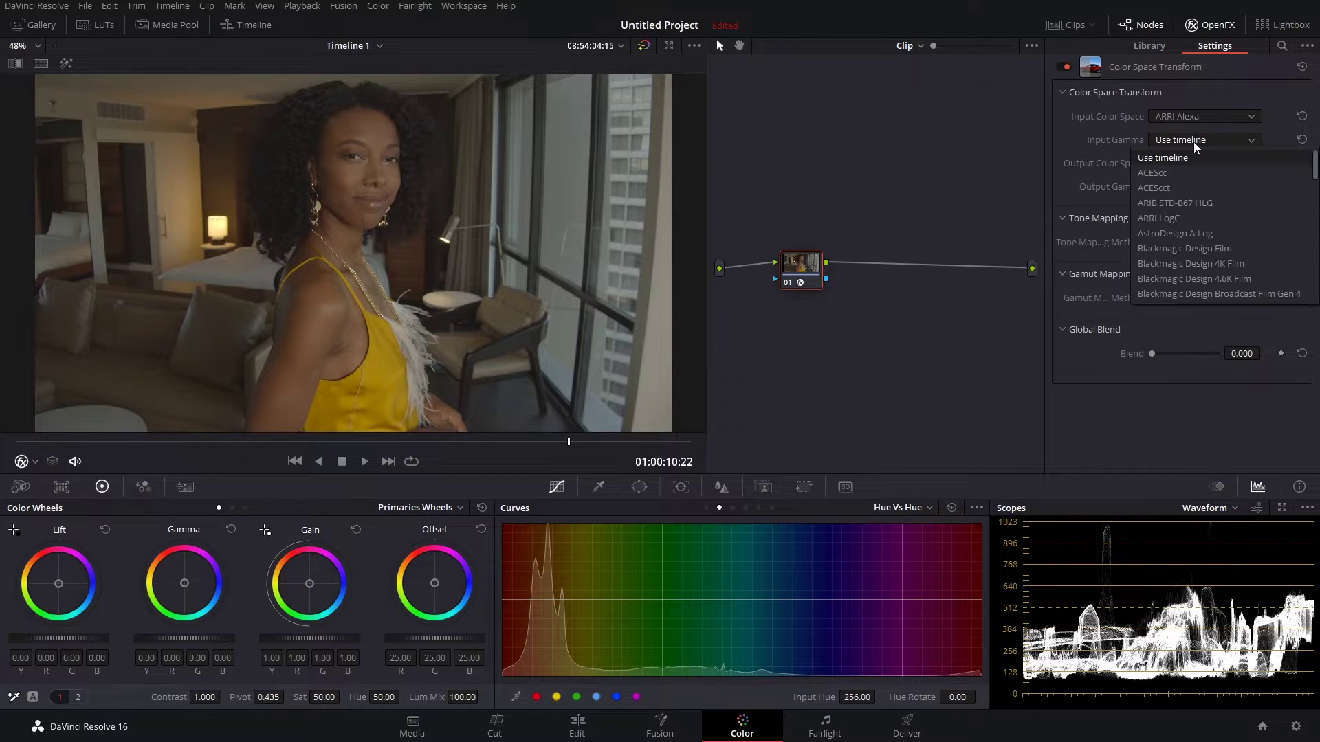
pyautogui.click(1196, 233)
pyautogui.click(1209, 141)
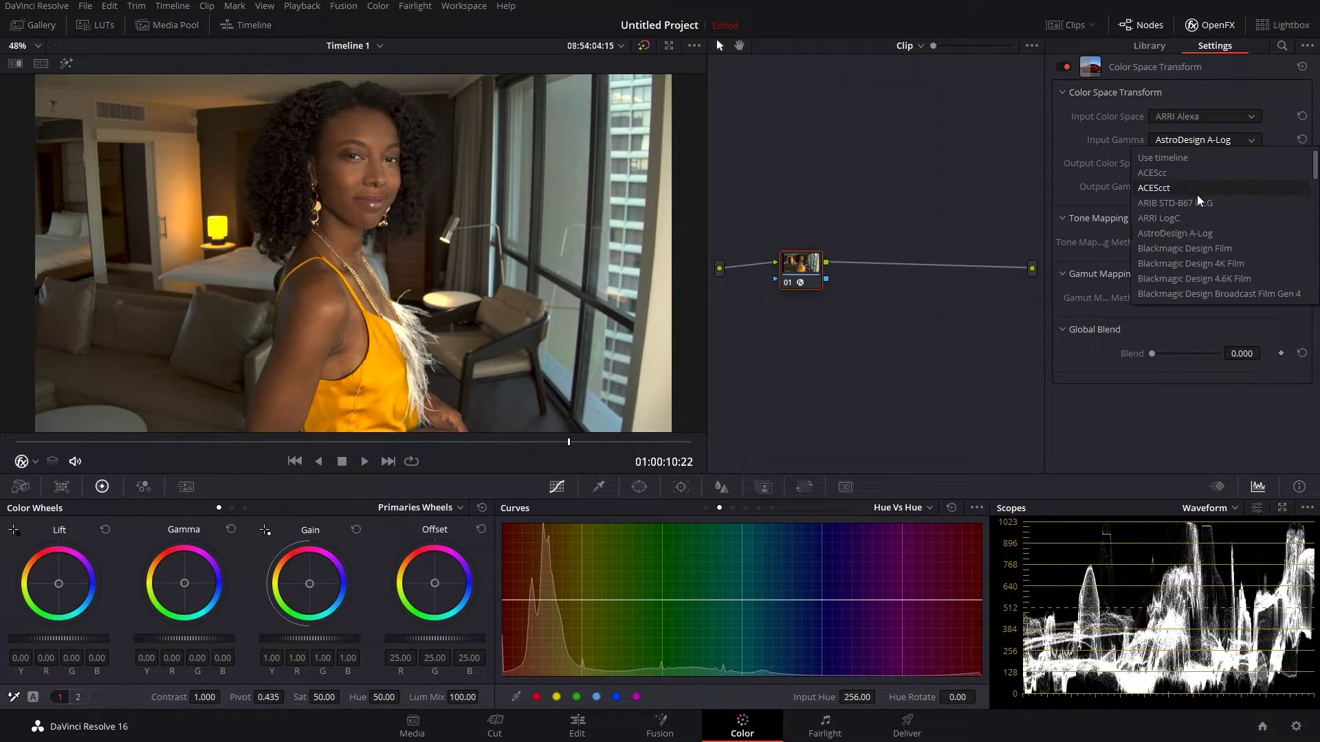
pyautogui.click(1198, 189)
pyautogui.click(1204, 142)
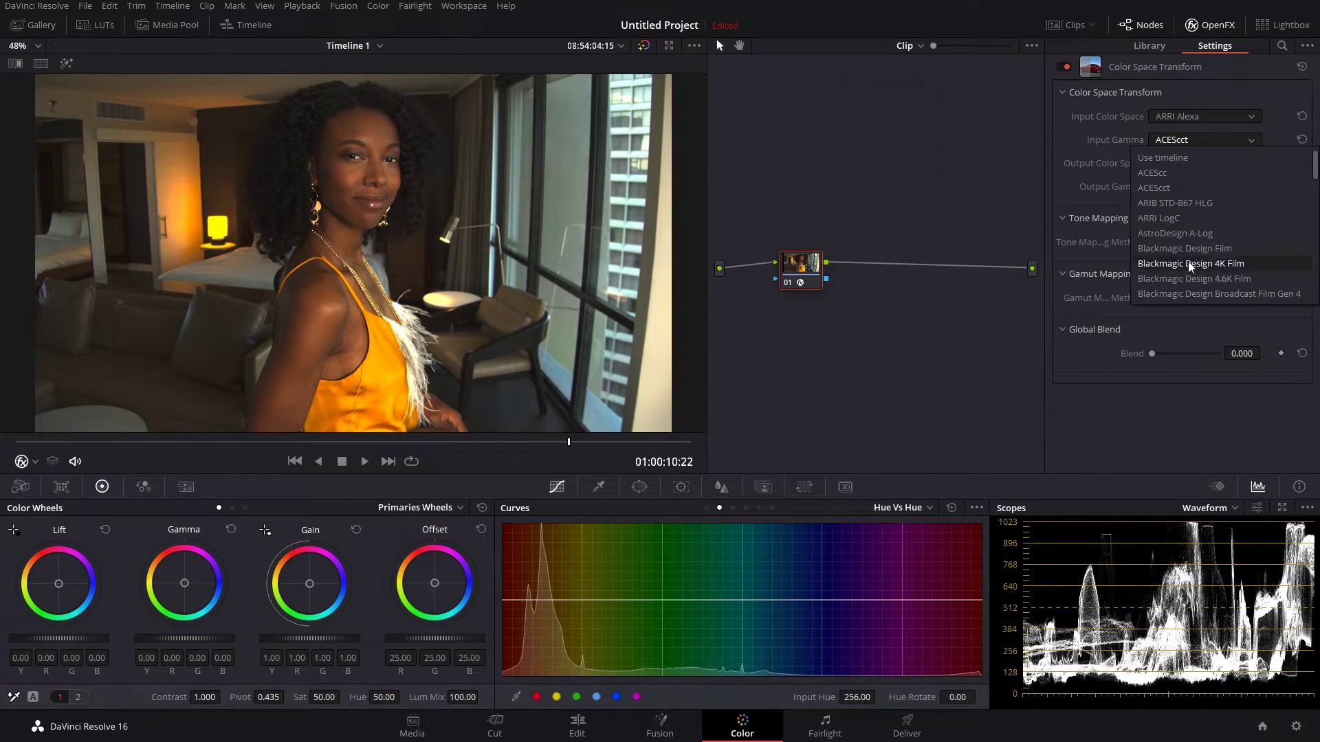
pyautogui.press('Escape')
pyautogui.click(1213, 118)
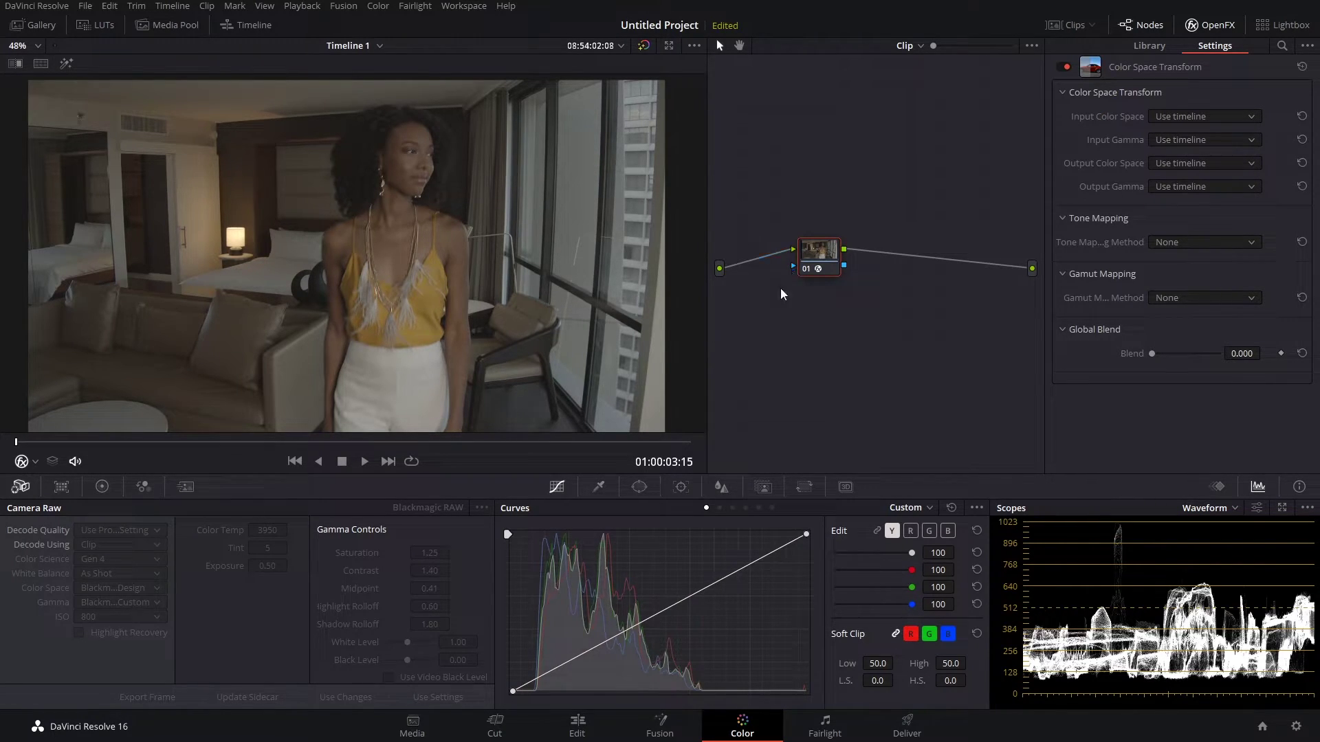
# Step: Scrub the viewer forward to 01:00:05:18, where the woman faces the camera
pyautogui.moveTo(38, 446); pyautogui.dragTo(448, 428)
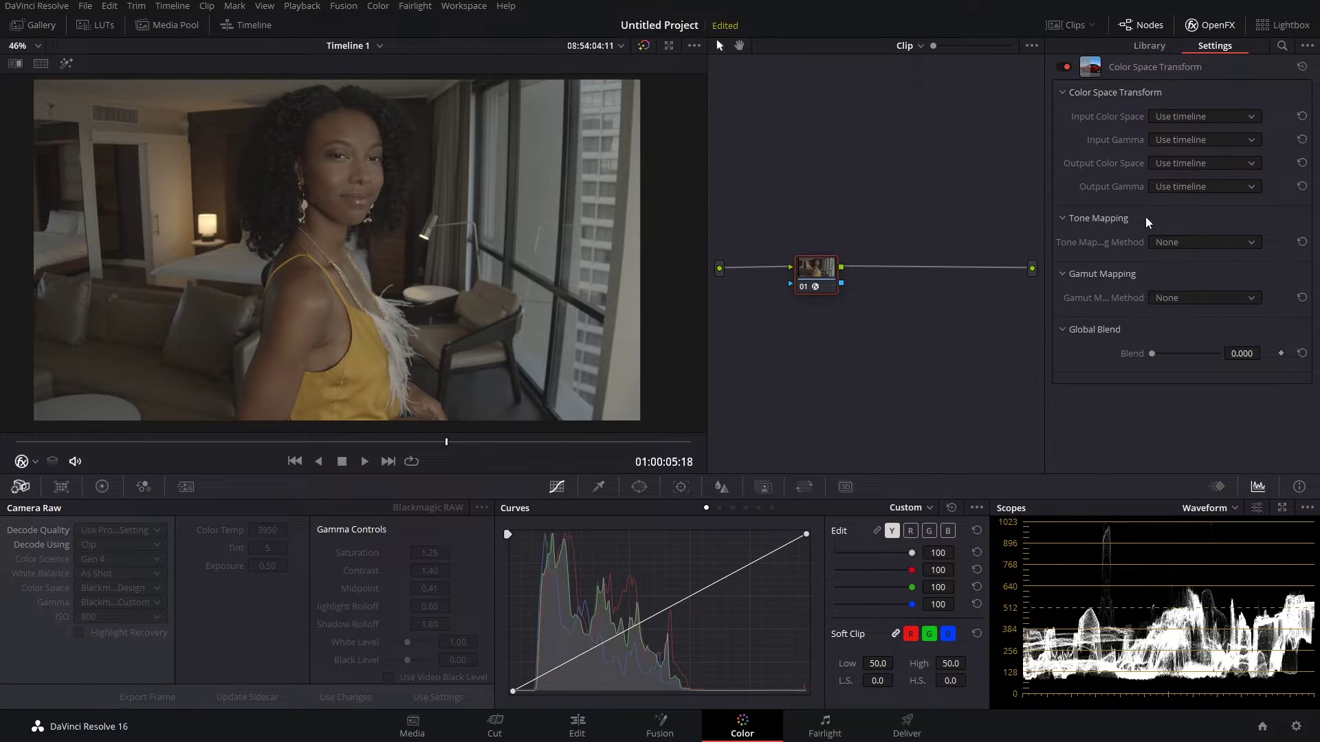
# Step: Set Input Color Space and Input Gamma to Pocket 4K Film Gen 4, then check project Color Management
pyautogui.click(1200, 114)
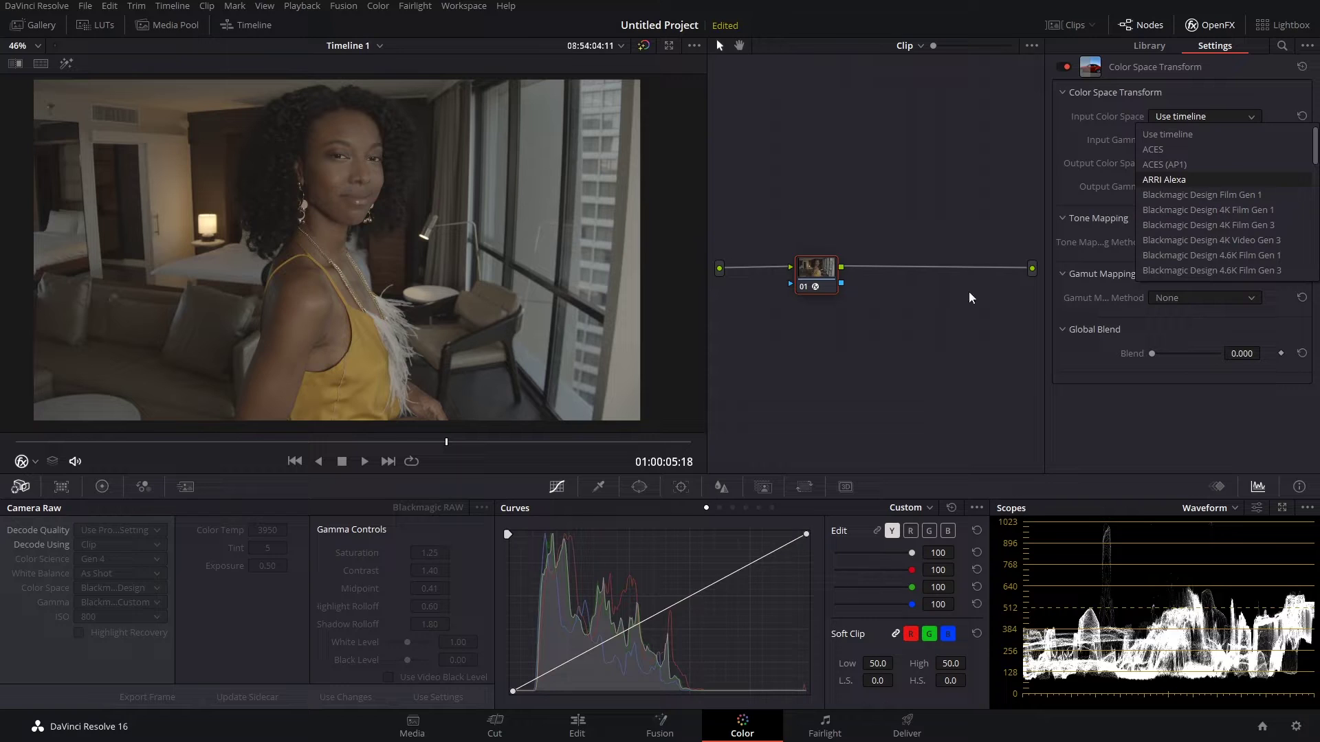
pyautogui.scroll(-3, 1259, 230)
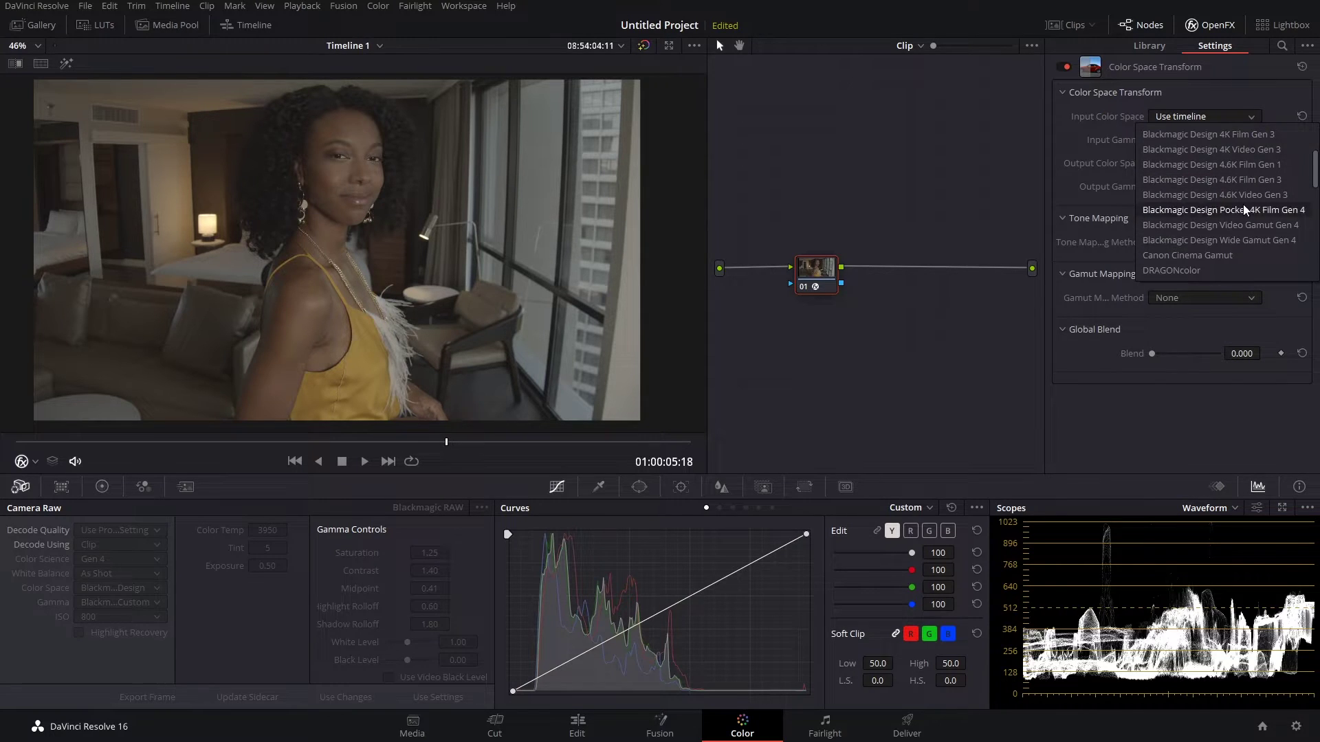
pyautogui.click(1190, 217)
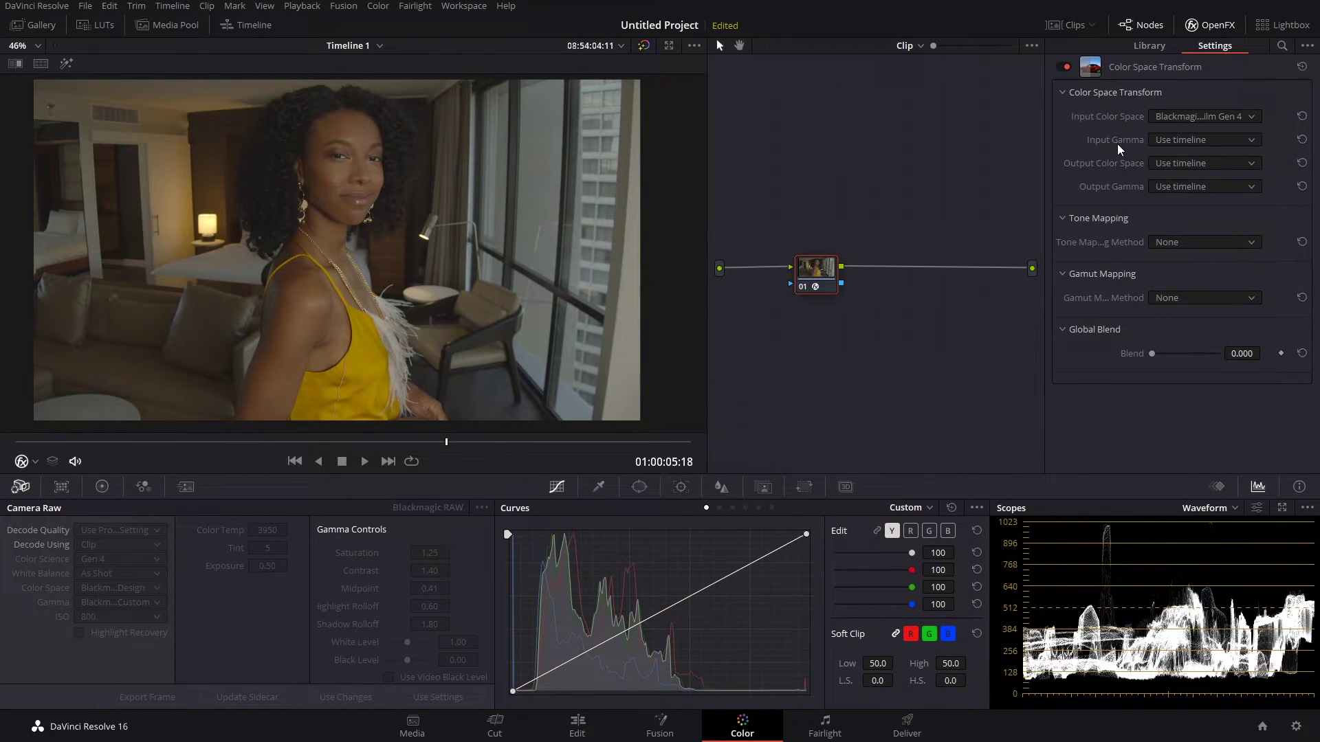
pyautogui.click(1201, 141)
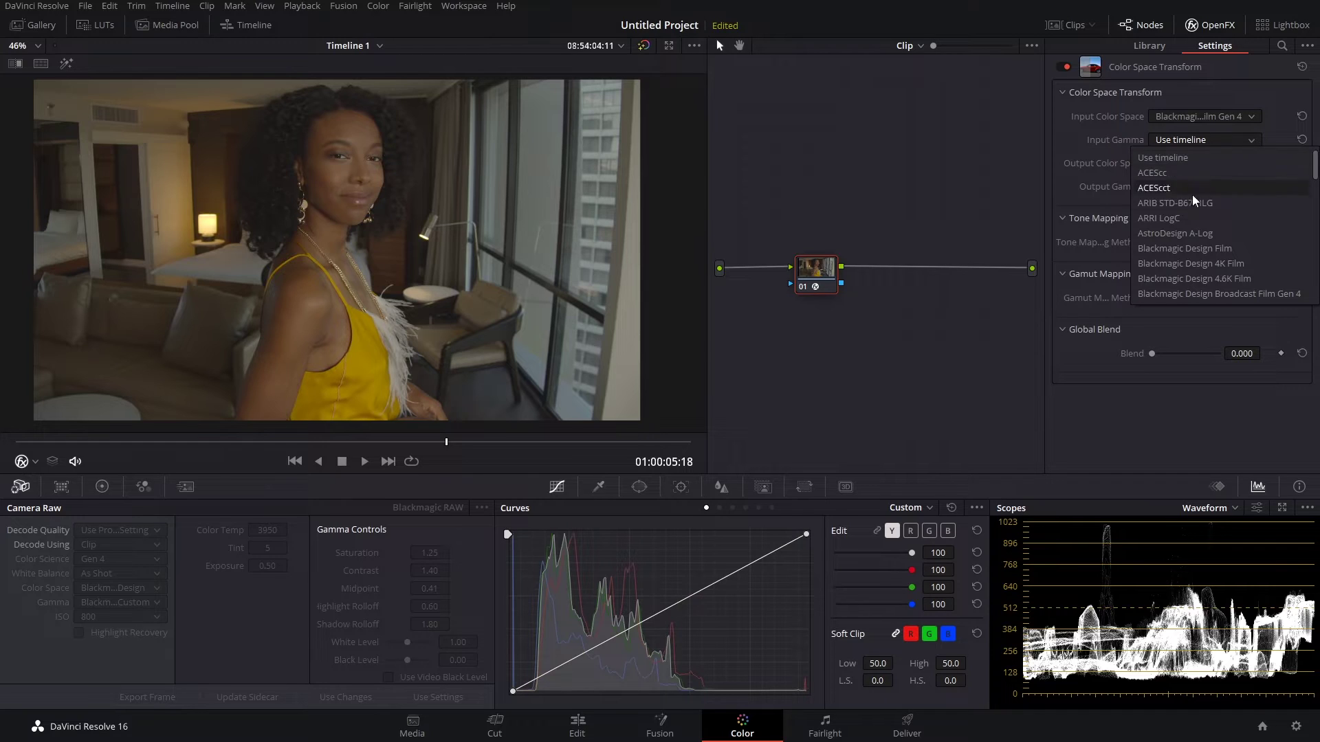
pyautogui.scroll(-3, 1198, 234)
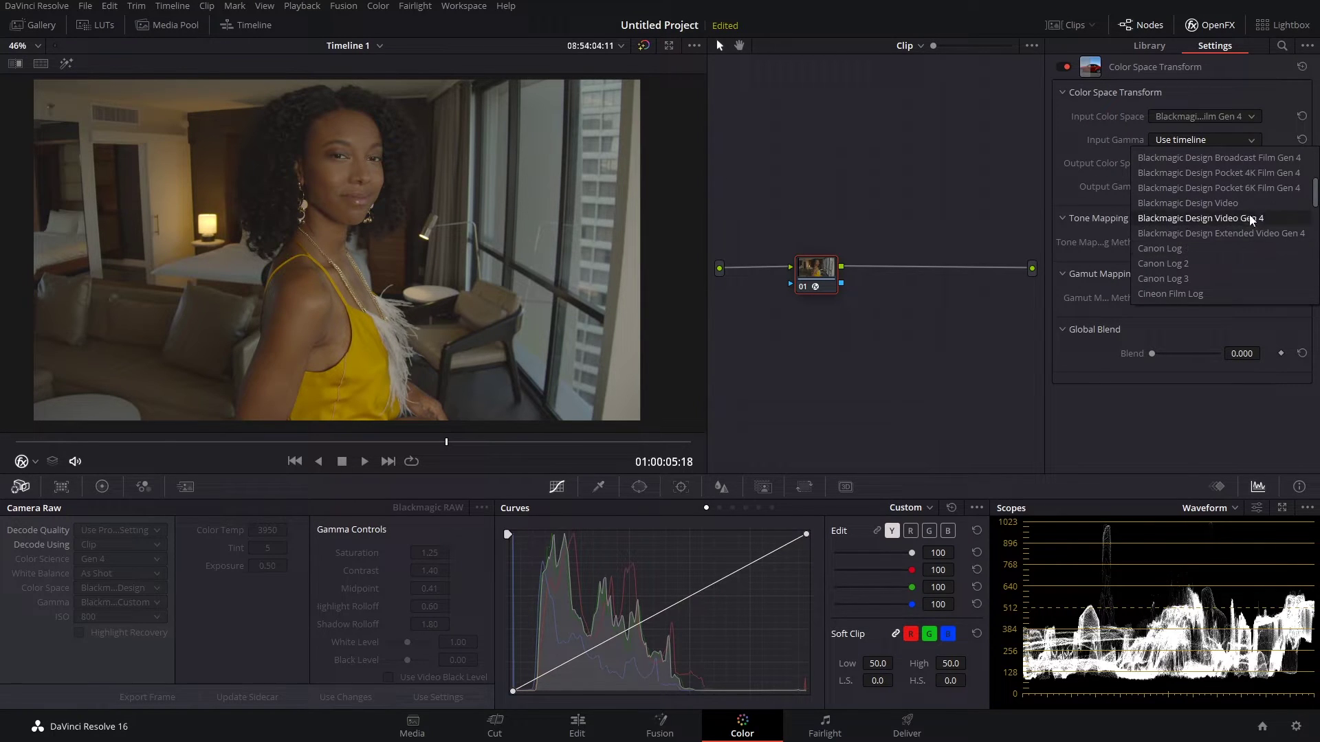
pyautogui.click(1269, 178)
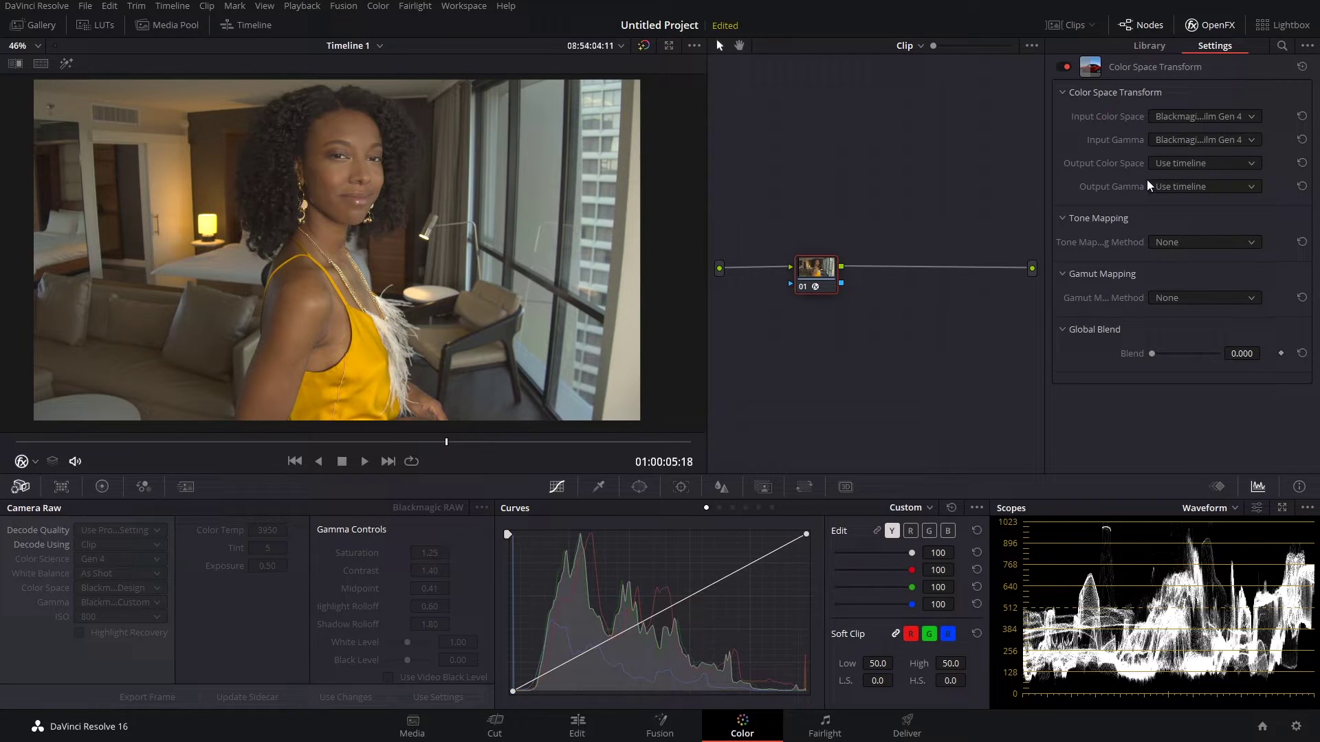
pyautogui.click(1299, 727)
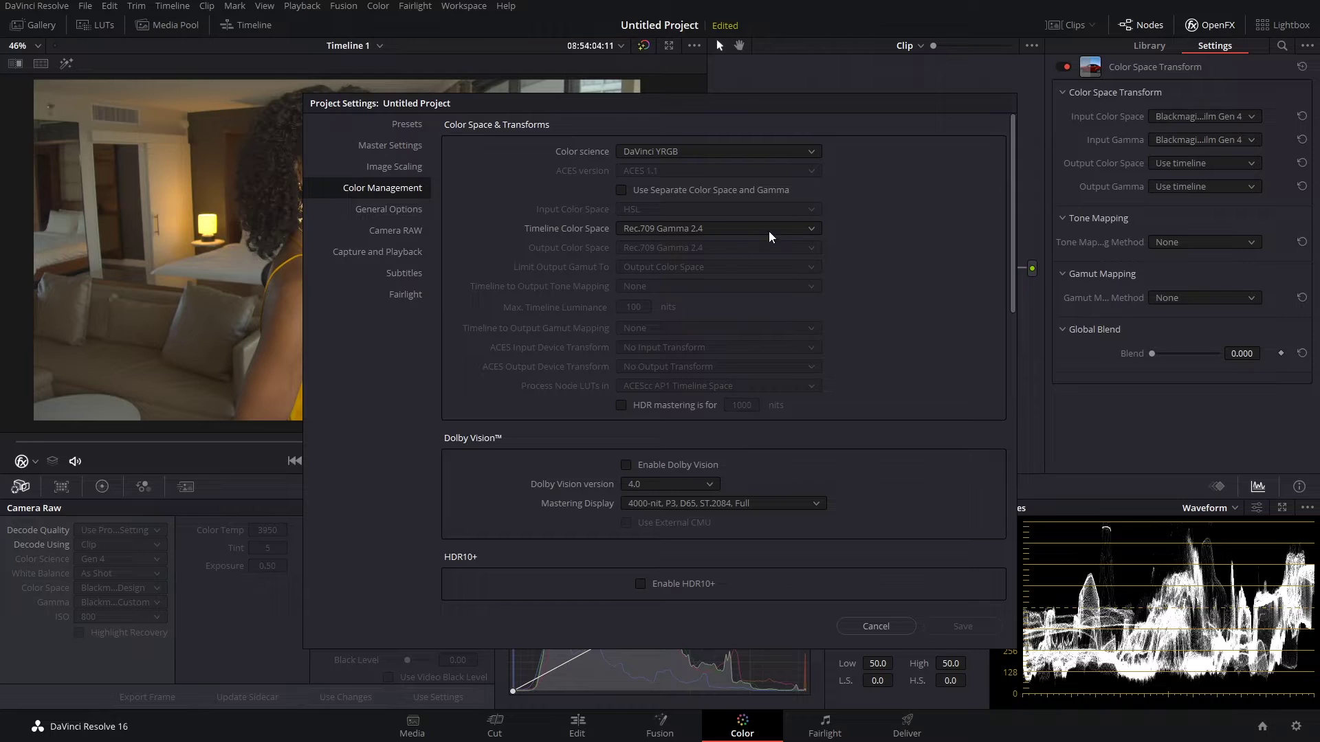
# Step: Cancel Project Settings and set the transform's output to Rec.709 color space with Gamma 2.4
pyautogui.click(883, 627)
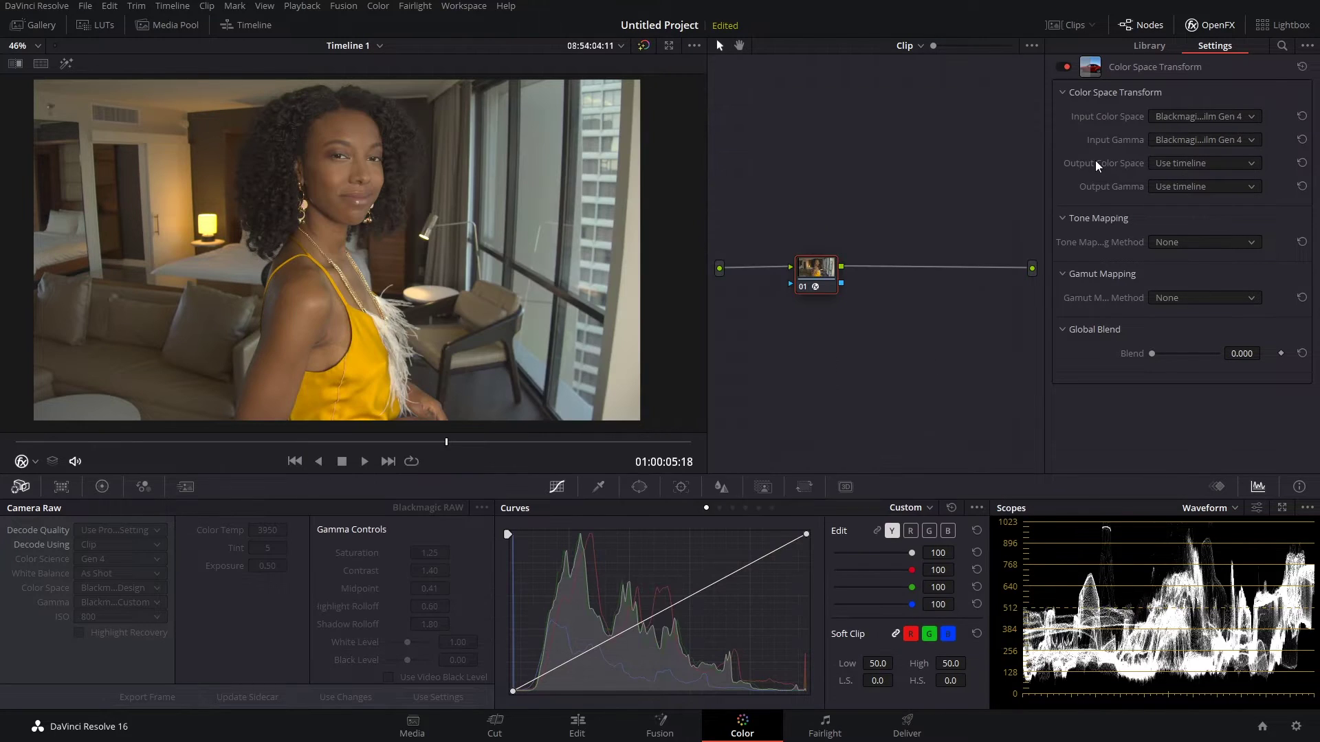
pyautogui.click(1221, 166)
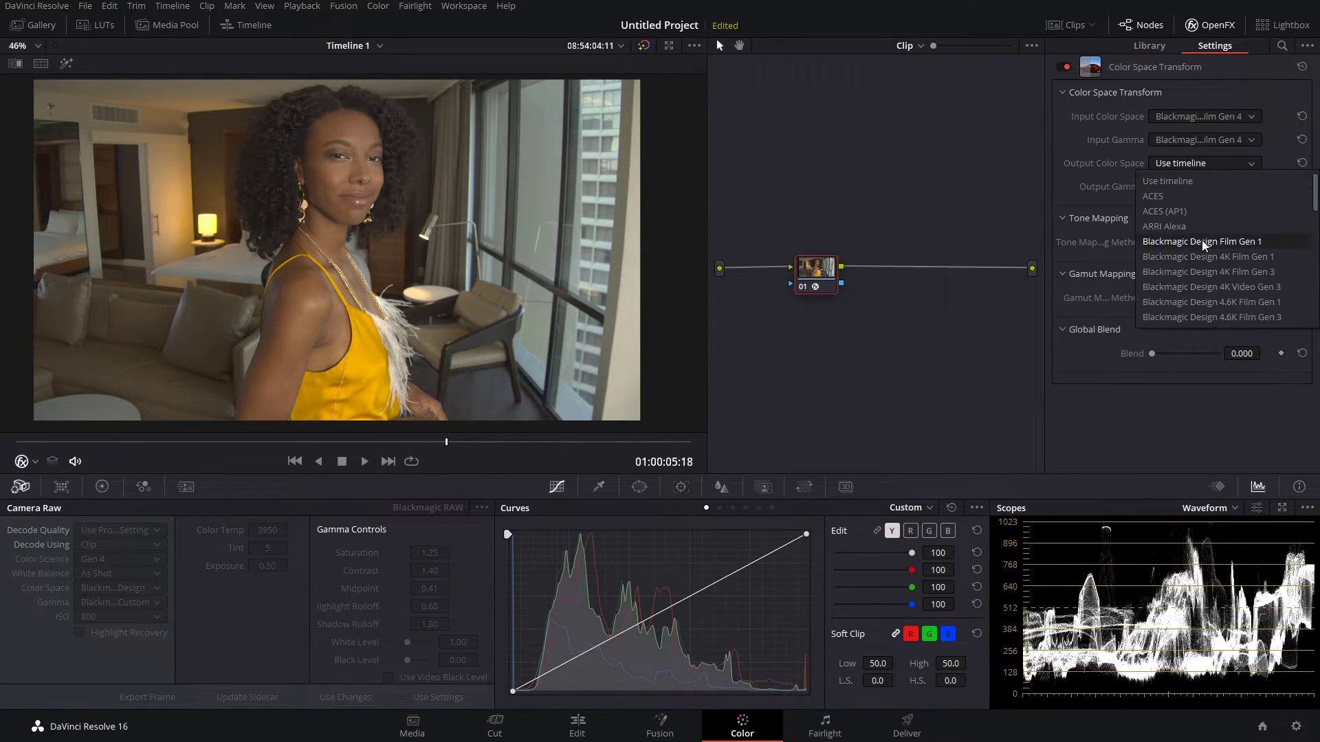
pyautogui.scroll(-3, 1223, 262)
pyautogui.scroll(-4, 1220, 264)
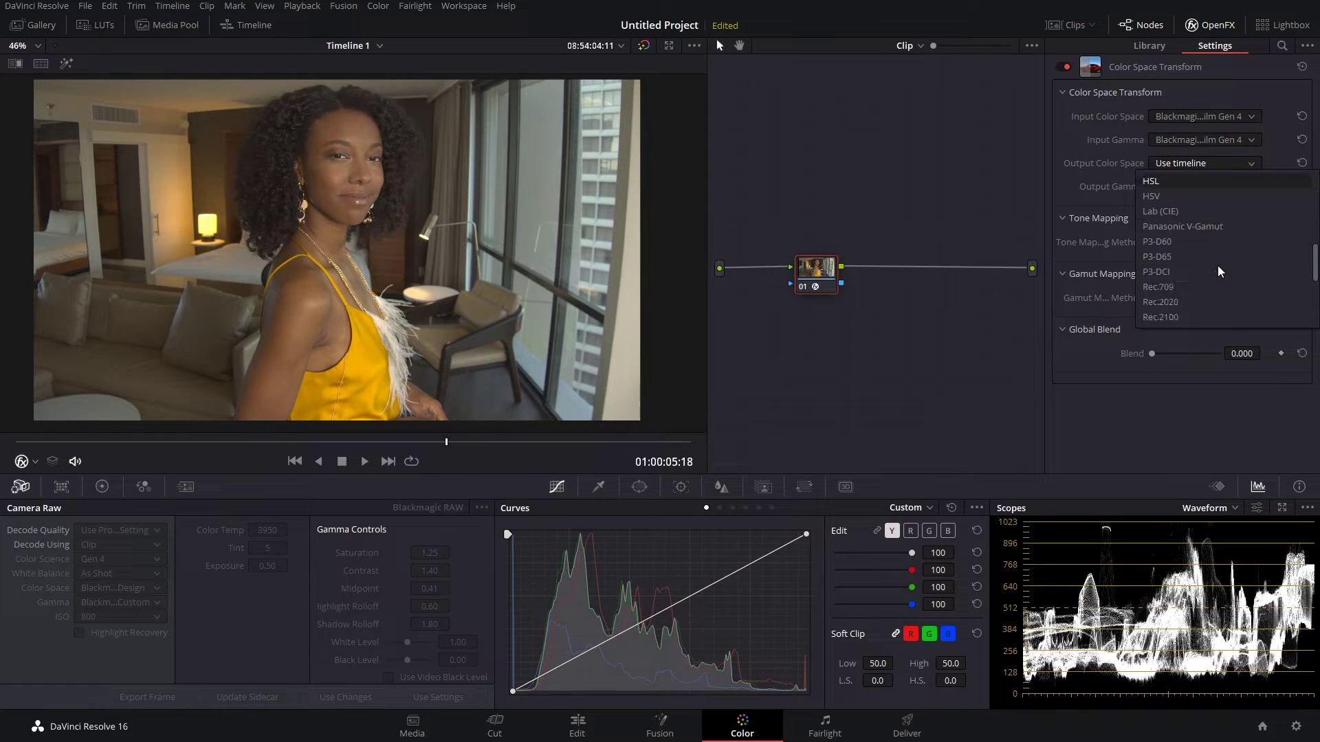
pyautogui.click(1169, 287)
pyautogui.click(1194, 188)
pyautogui.scroll(-5, 1200, 239)
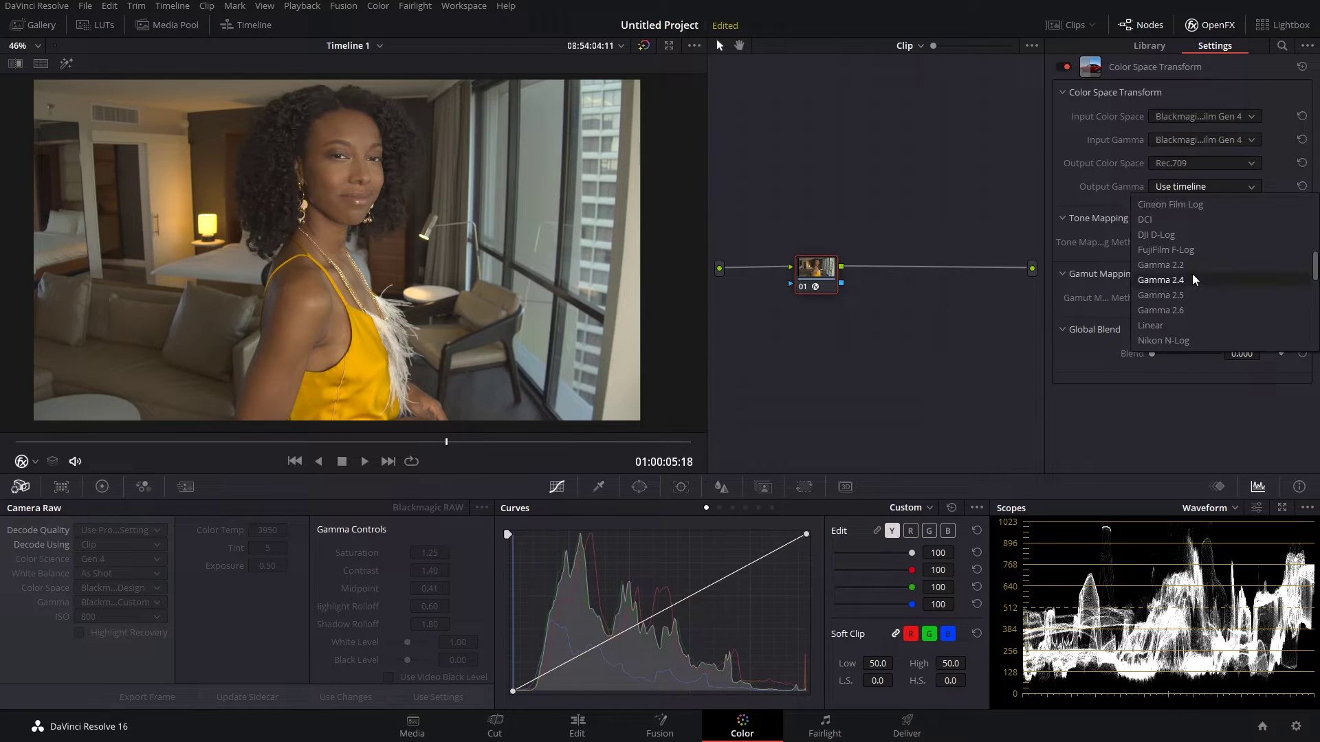
pyautogui.click(1193, 277)
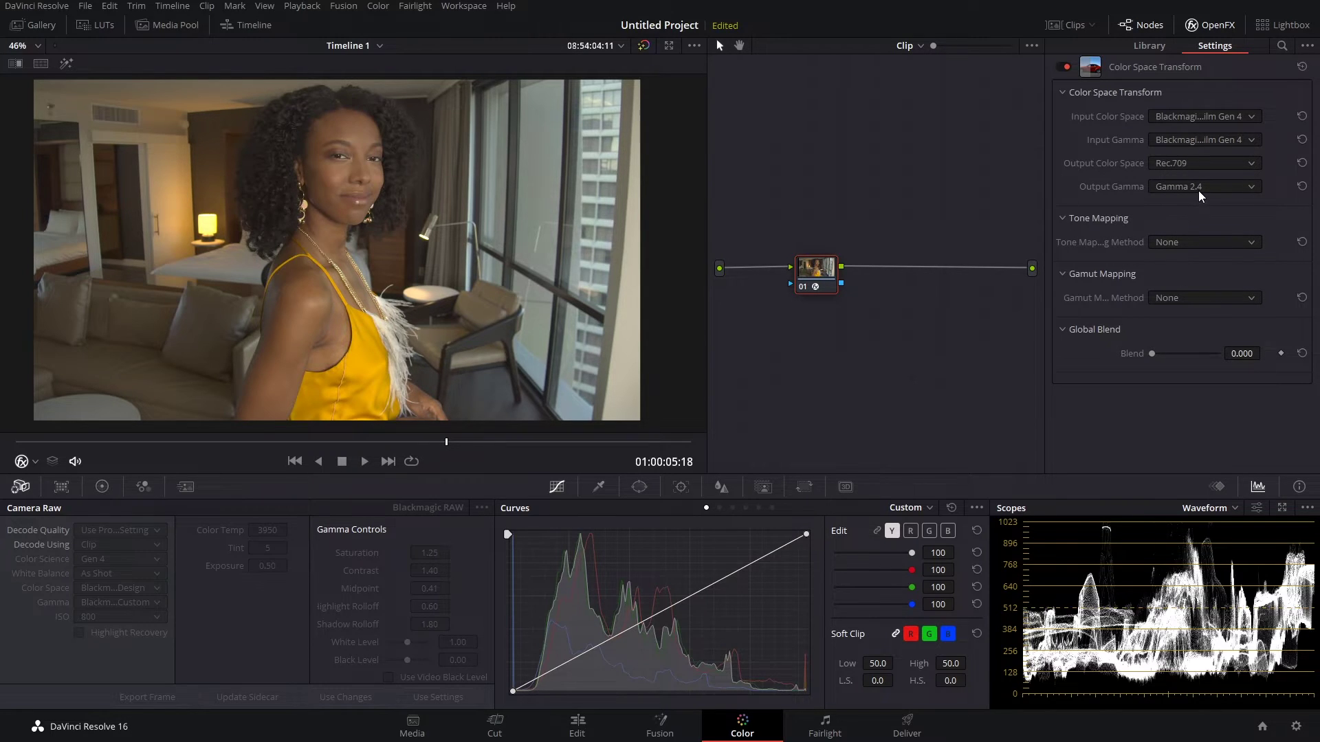
# Step: Apply Saturation Mapping as the gamut mapping method and switch the scope to Vectorscope
pyautogui.click(1218, 296)
pyautogui.click(1196, 327)
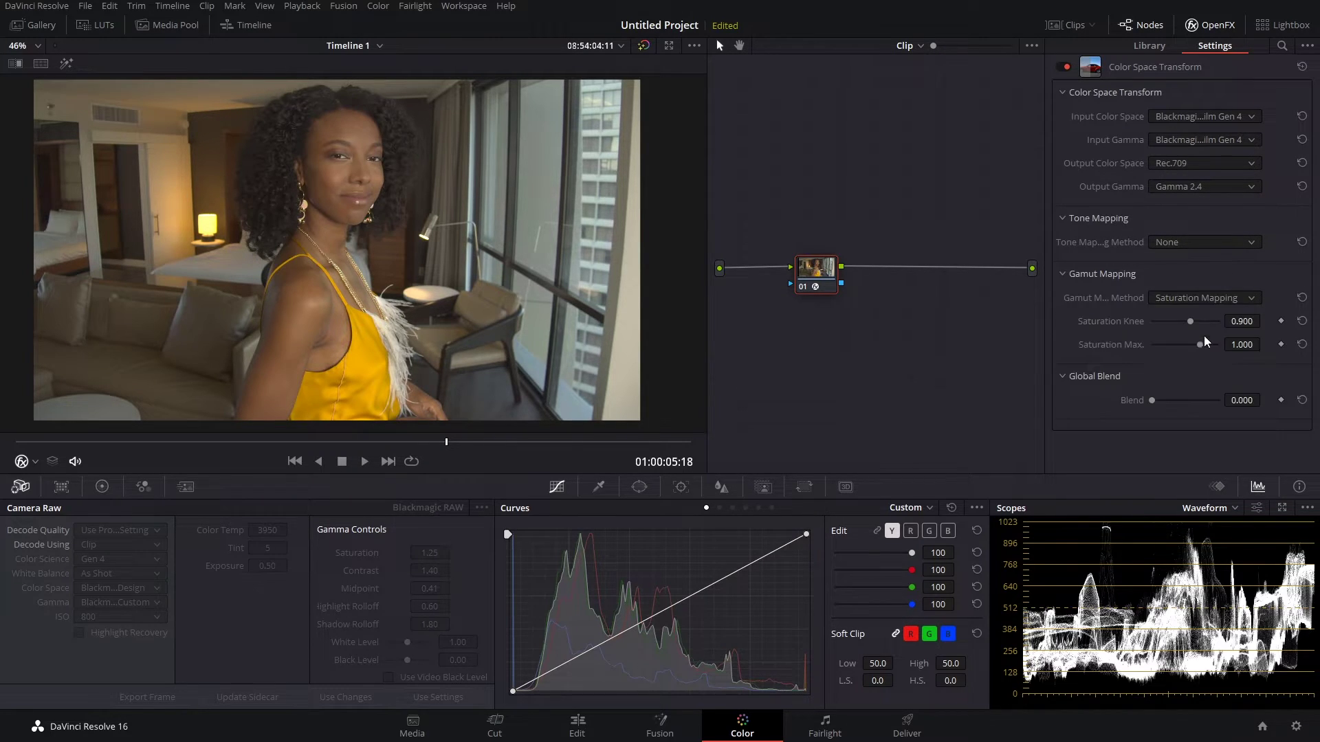
pyautogui.click(1232, 507)
pyautogui.click(1237, 558)
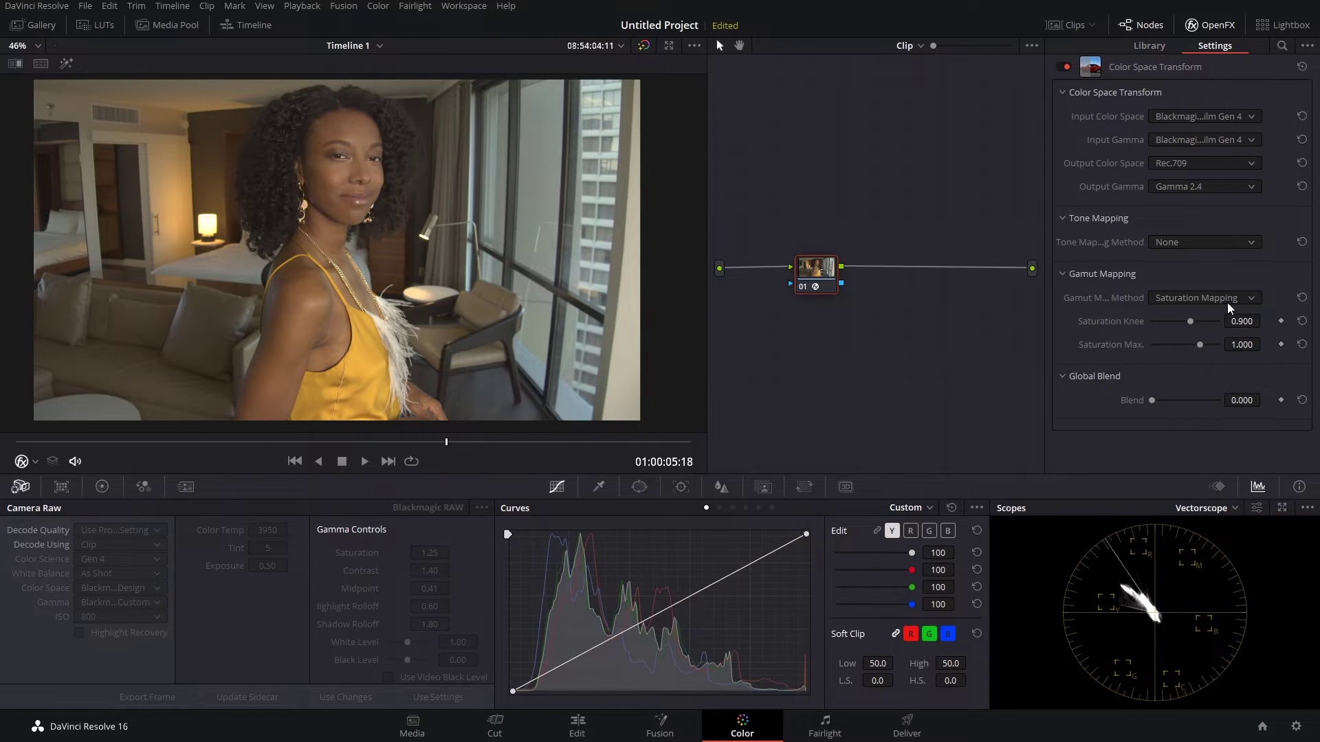
# Step: Compare gamut mapping None against Saturation Mapping twice, keeping Saturation Mapping
pyautogui.click(1227, 302)
pyautogui.click(1194, 315)
pyautogui.click(1200, 296)
pyautogui.click(1190, 331)
pyautogui.click(1252, 295)
pyautogui.click(1230, 312)
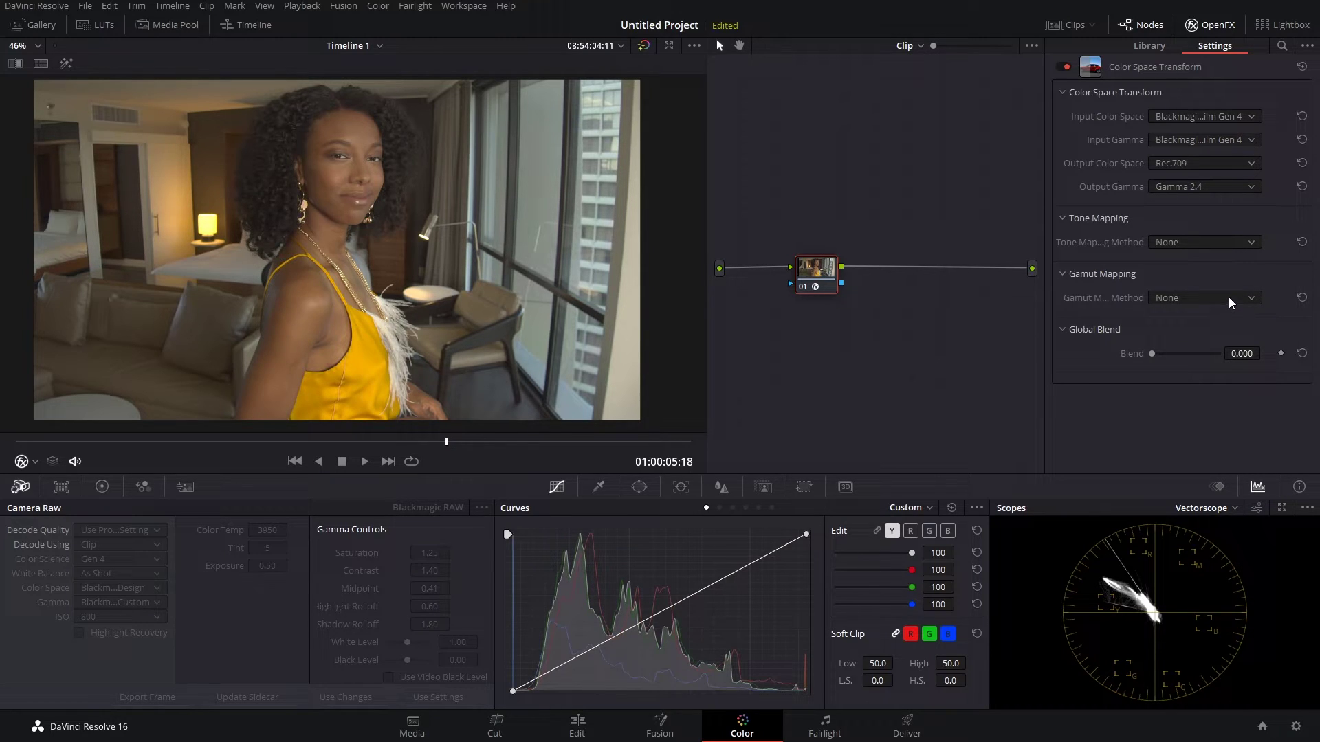
pyautogui.click(1228, 297)
pyautogui.click(1218, 327)
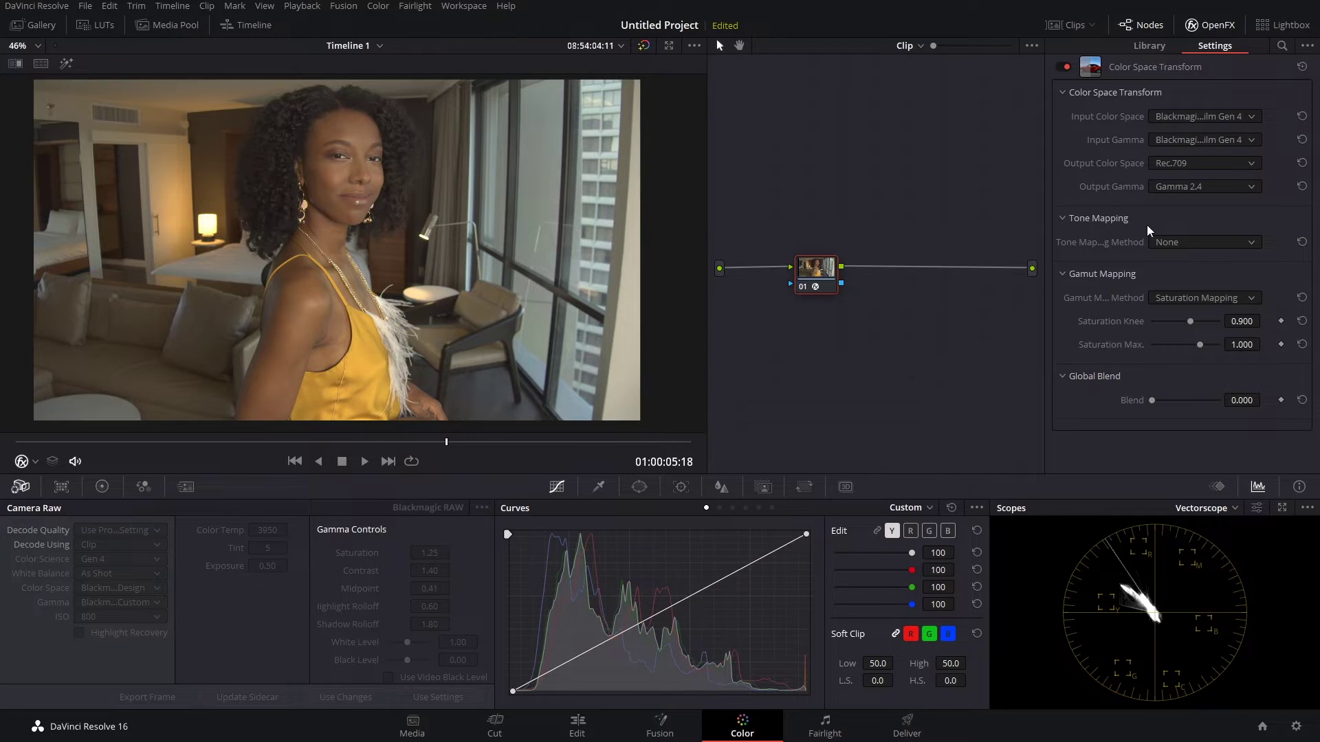
# Step: Apply Luminance Mapping tone mapping, return the scope to Waveform, and compare against None
pyautogui.click(1180, 243)
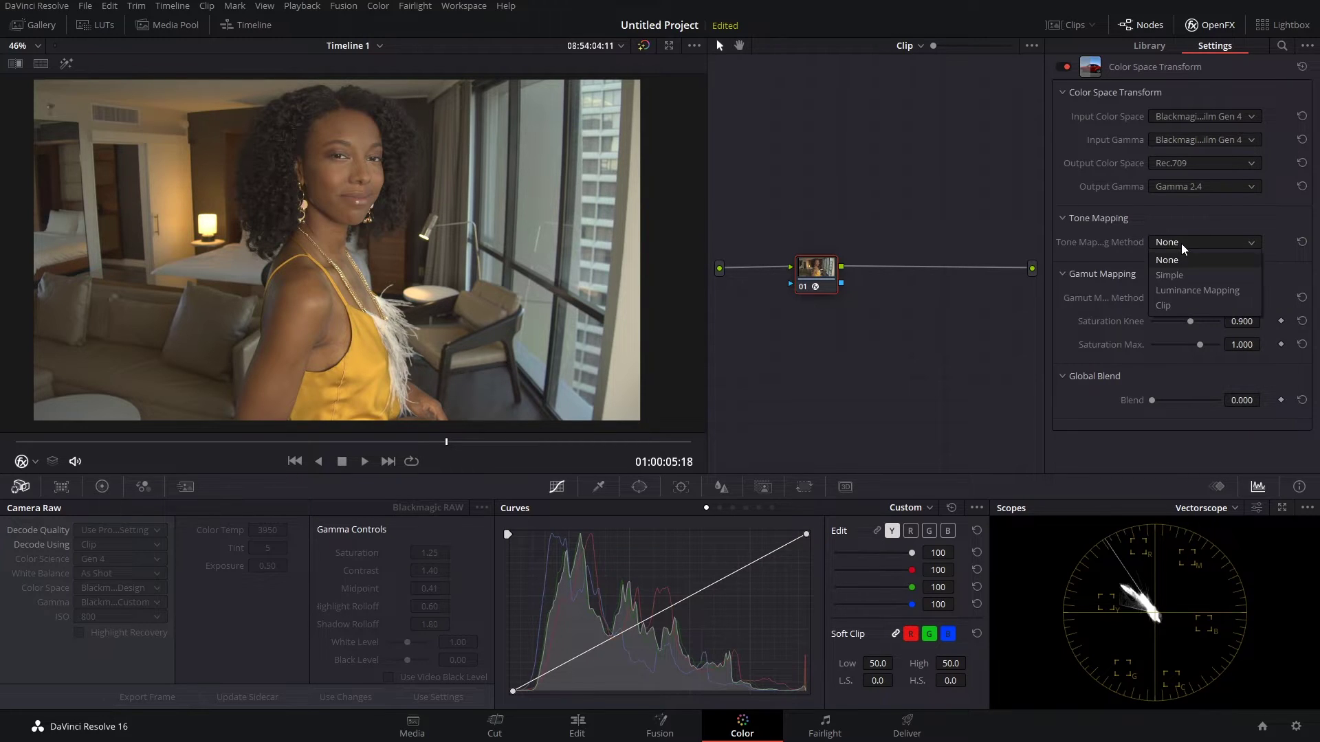
pyautogui.click(1183, 291)
pyautogui.click(1229, 509)
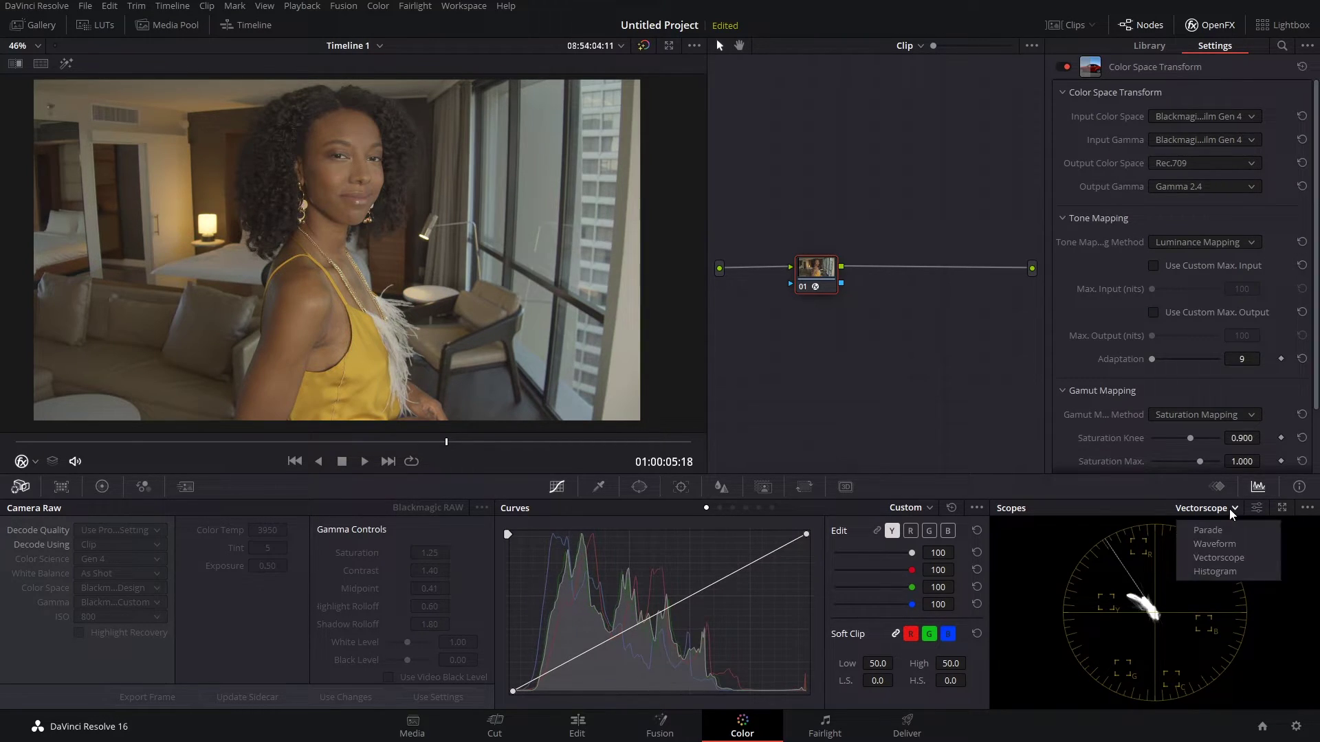
pyautogui.click(1231, 542)
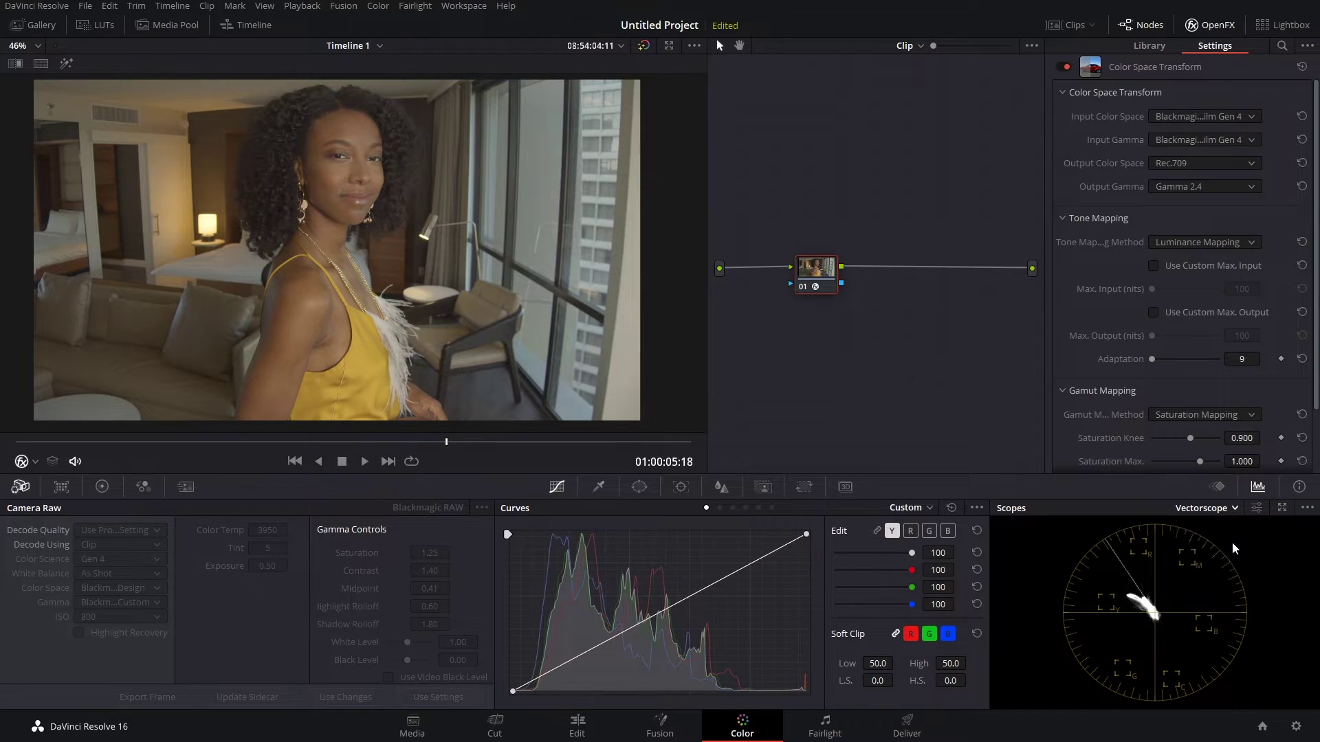
pyautogui.click(1204, 245)
pyautogui.click(1185, 265)
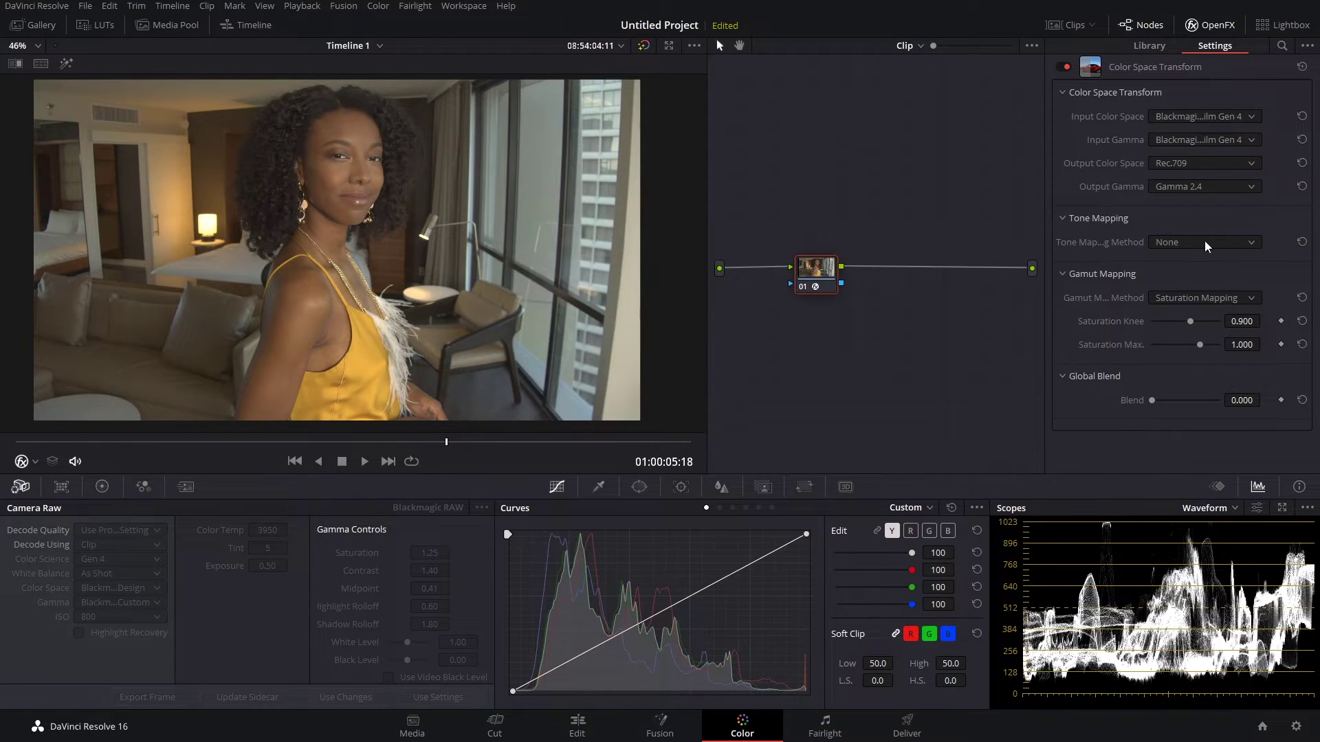
pyautogui.click(1204, 242)
pyautogui.click(1210, 286)
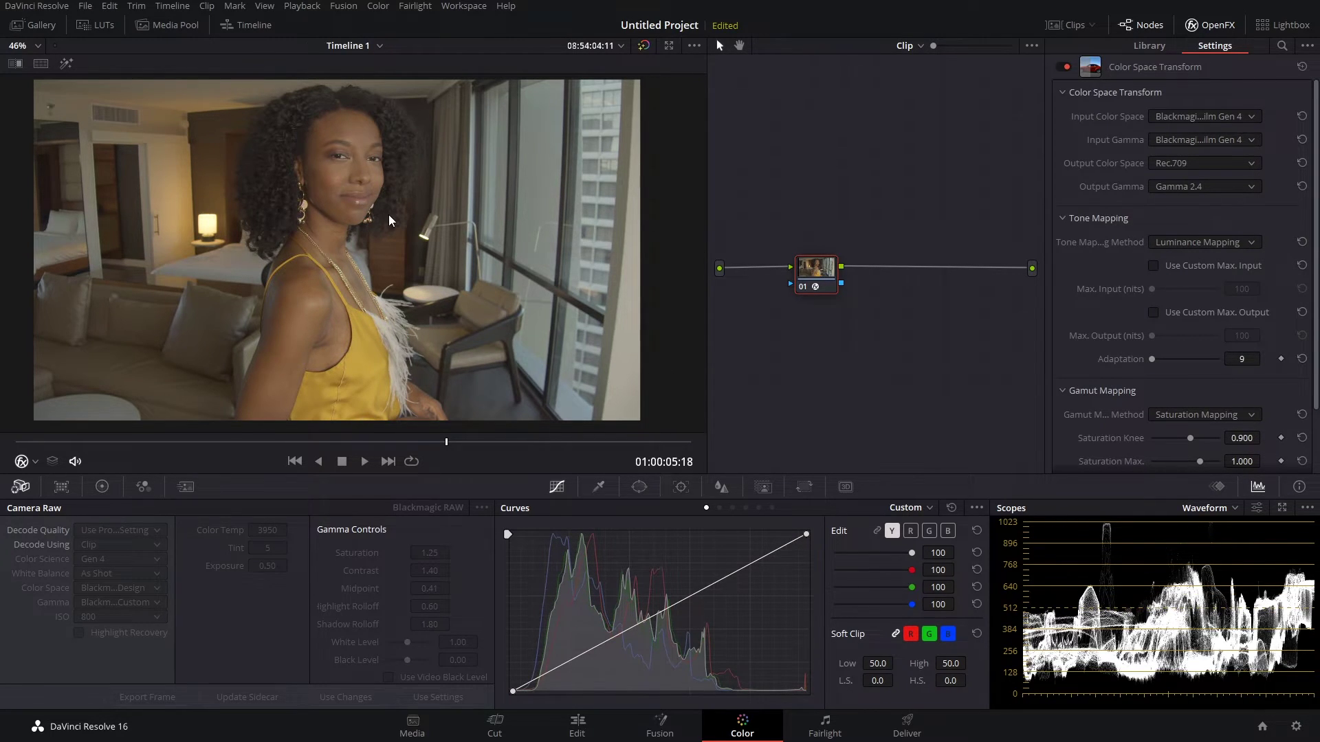
# Step: Try Simple and Clip, settle on Luminance Mapping with a custom Max. Input of 1675 nits
pyautogui.click(1239, 238)
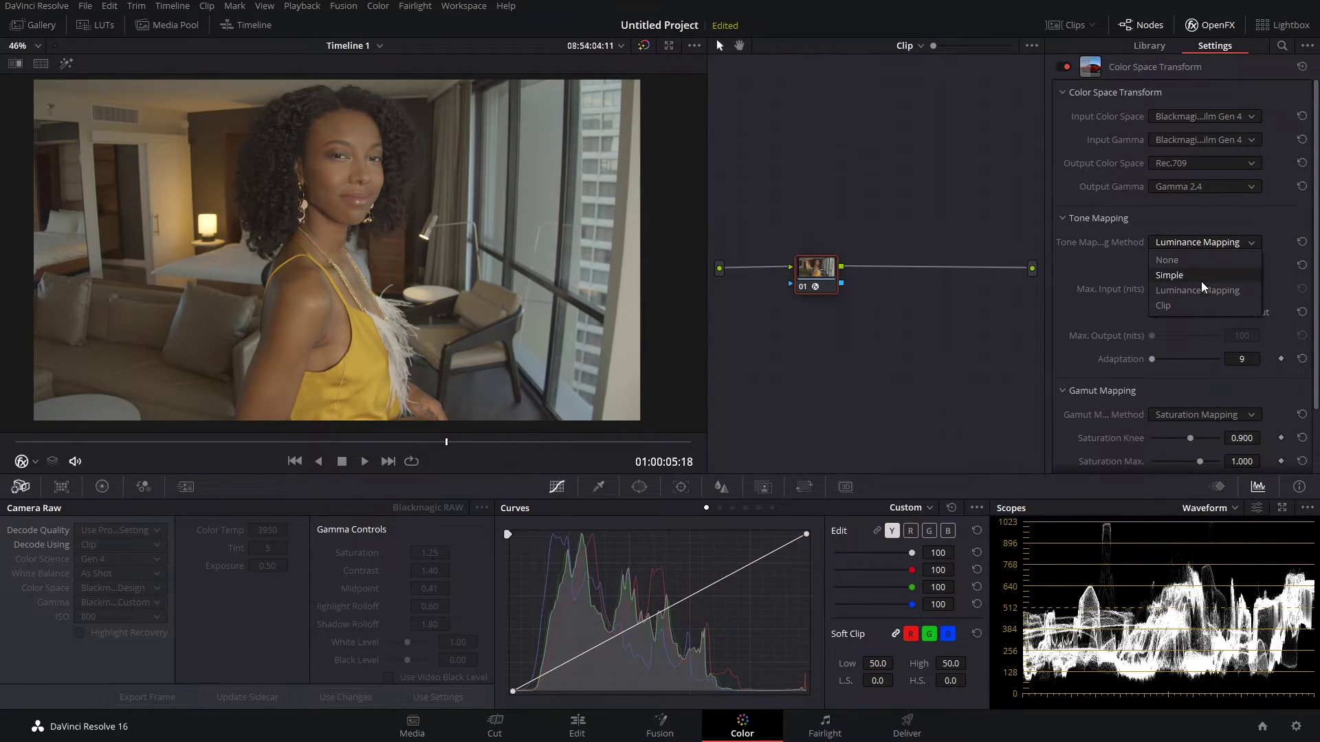
pyautogui.click(1196, 276)
pyautogui.click(1220, 245)
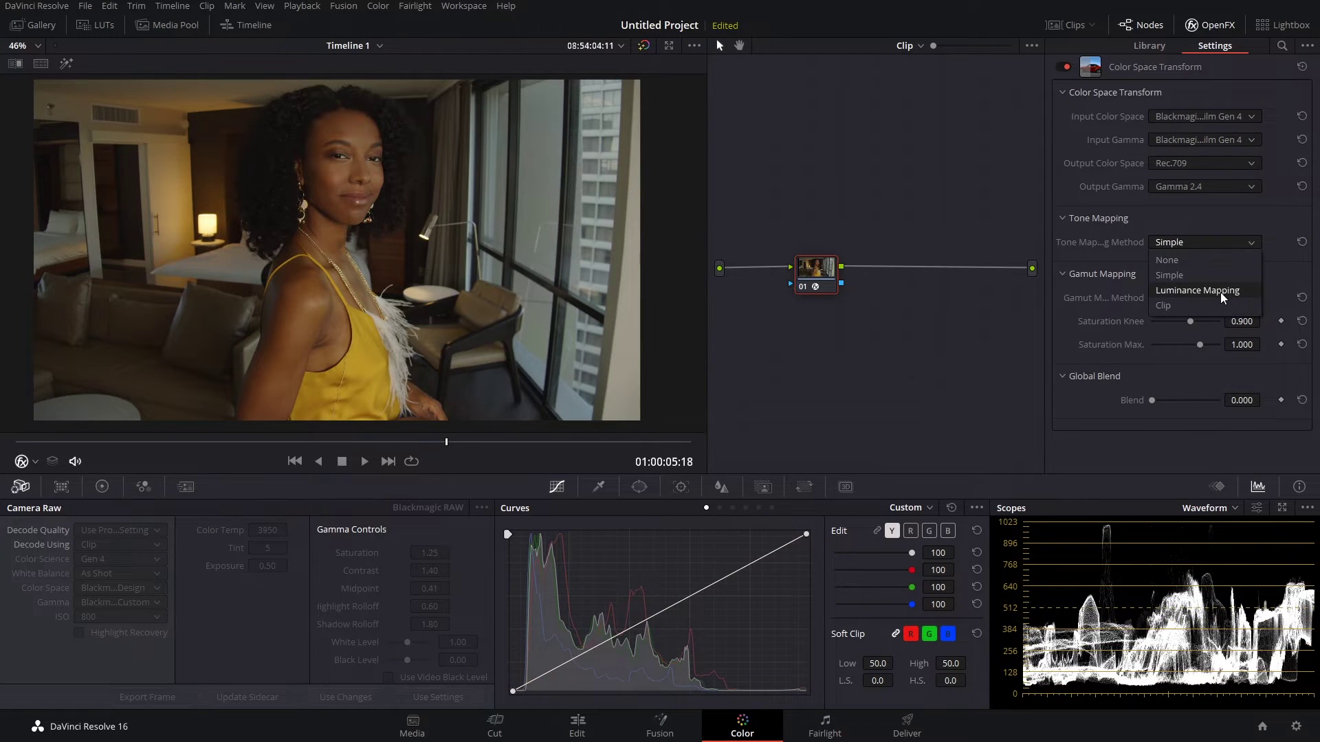
pyautogui.click(1203, 302)
pyautogui.click(1210, 246)
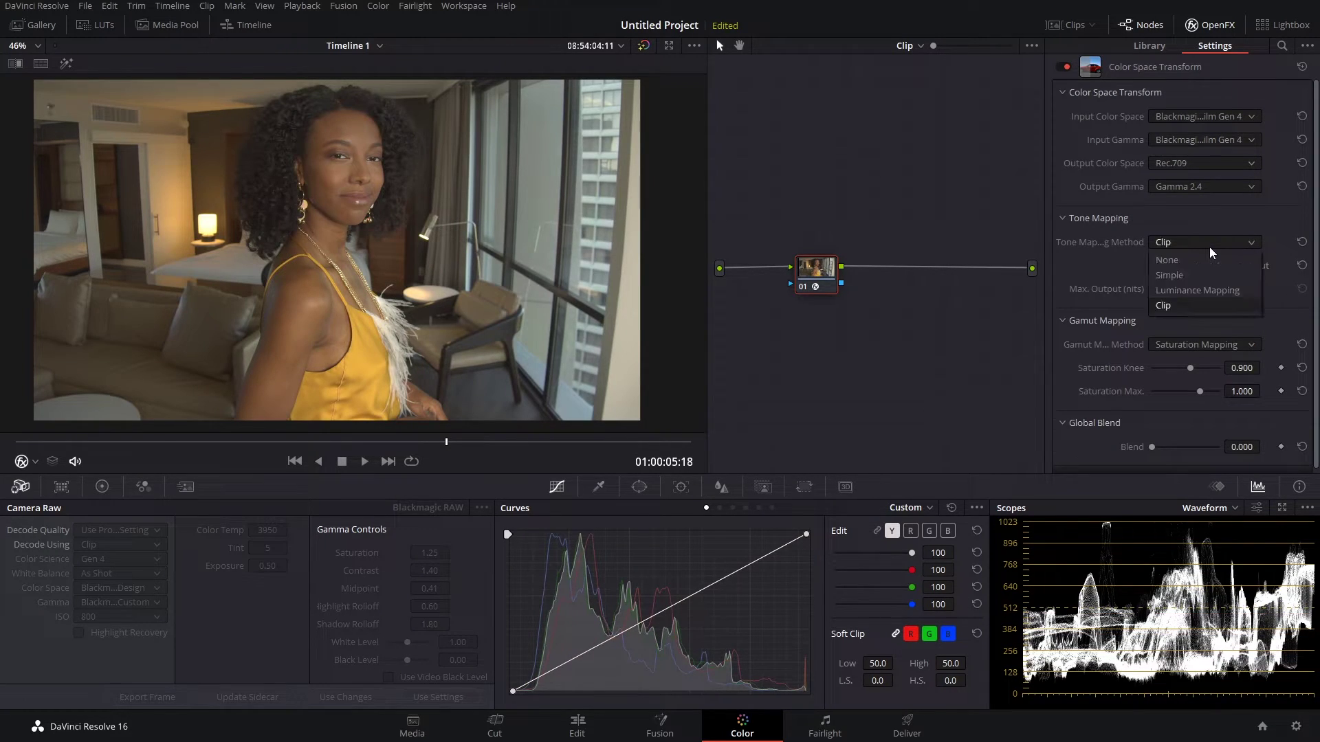
pyautogui.click(1198, 291)
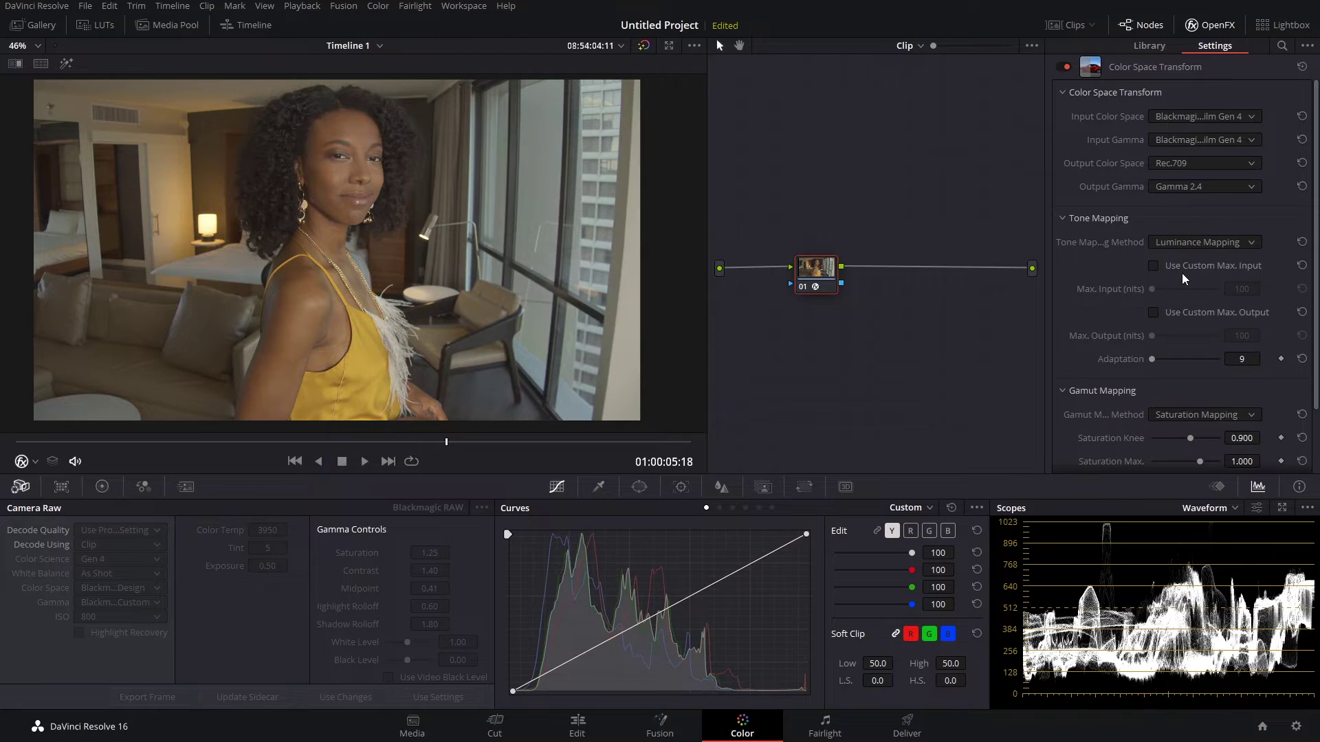
pyautogui.click(1152, 266)
pyautogui.moveTo(1156, 290)
pyautogui.mouseDown()
pyautogui.moveTo(1182, 287)
pyautogui.moveTo(1144, 279)
pyautogui.moveTo(1161, 279)
pyautogui.mouseUp()
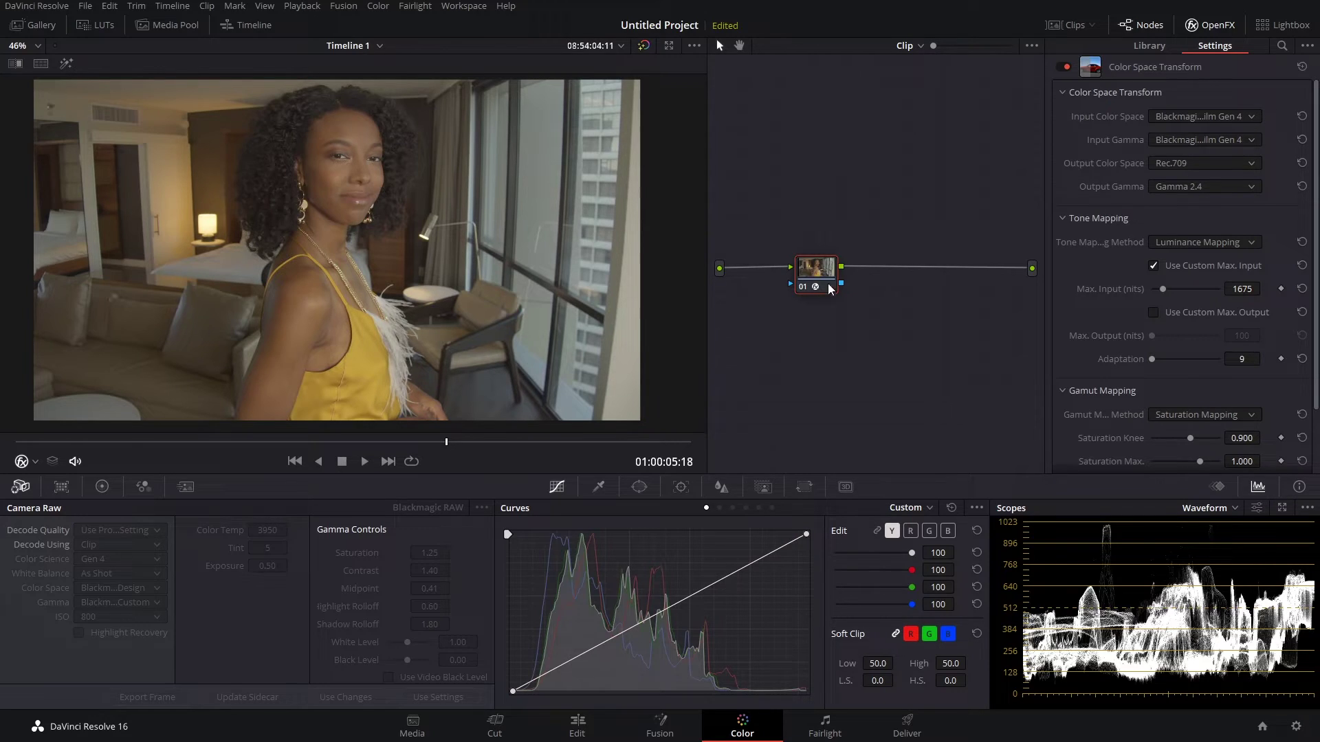
pyautogui.moveTo(821, 275); pyautogui.dragTo(804, 270)
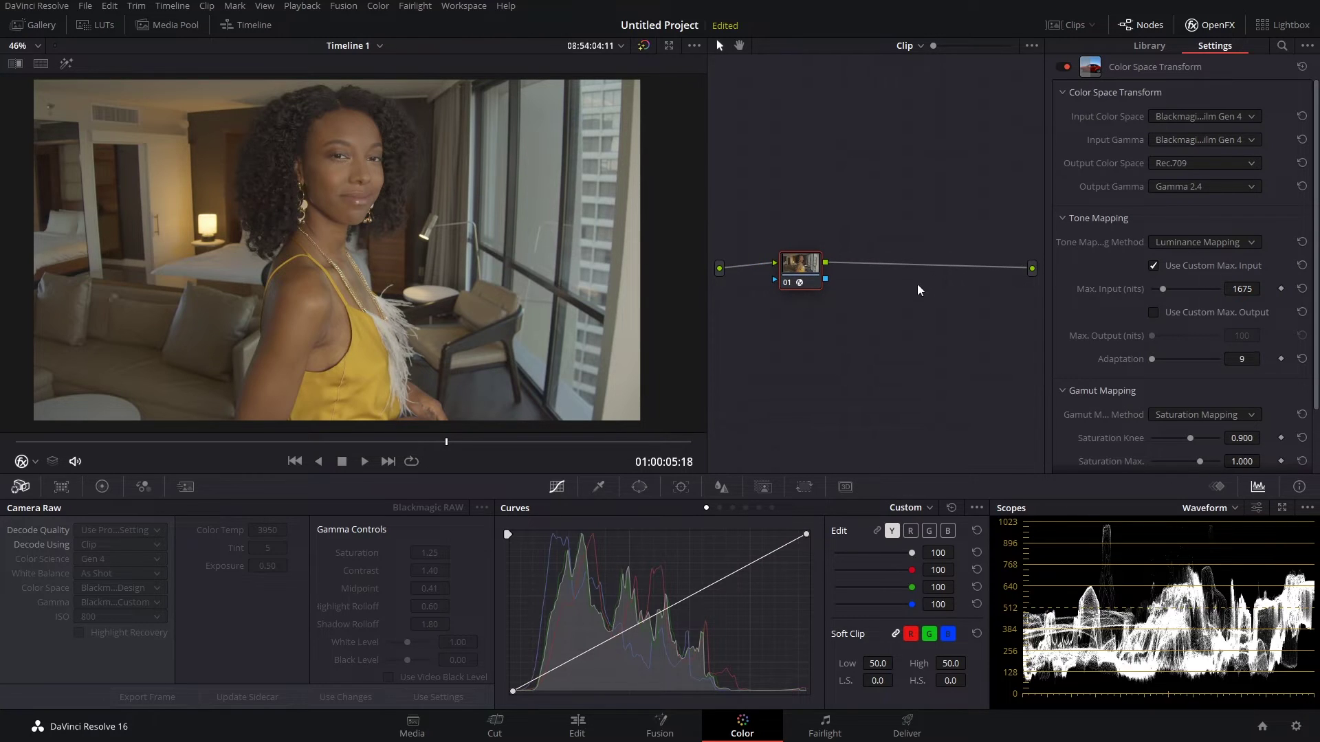
# Step: Add a serial node 02 after node 01 and shape an S-curve in its Curves
pyautogui.rightClick(789, 273)
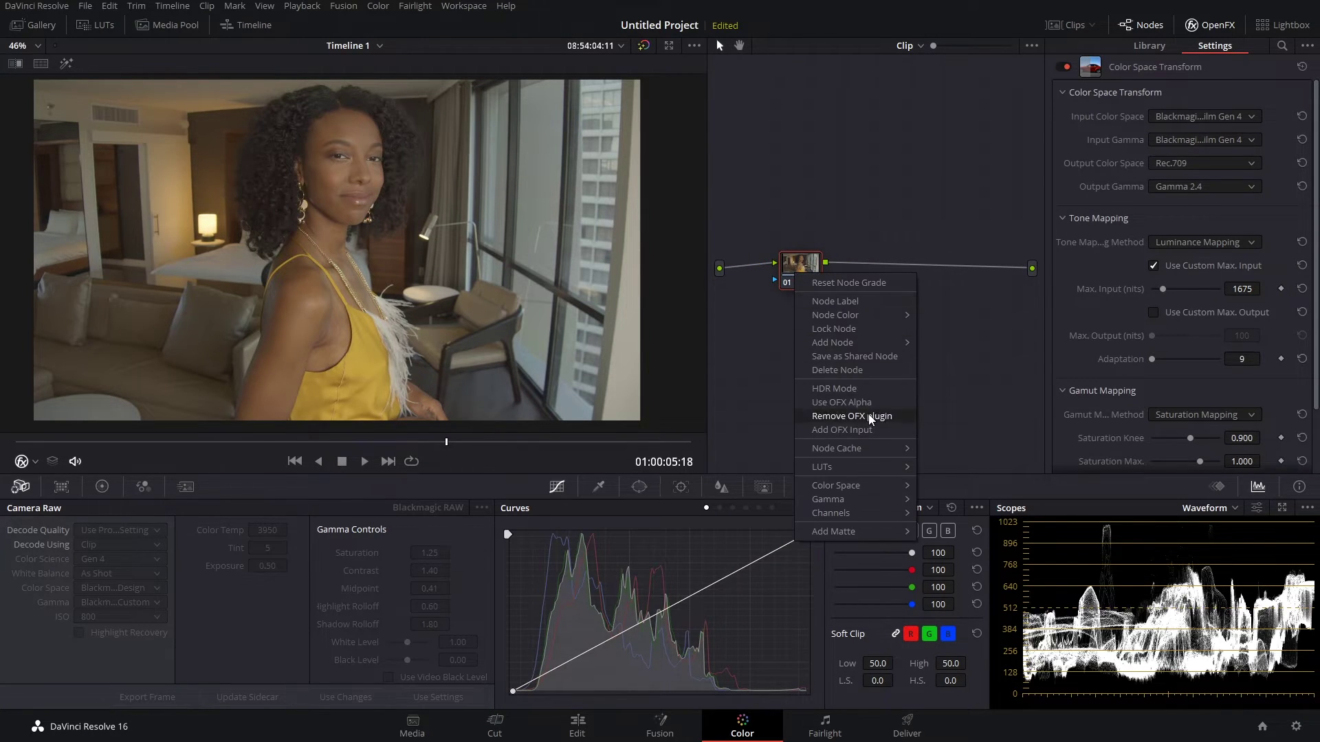
pyautogui.moveTo(869, 343)
pyautogui.click(951, 345)
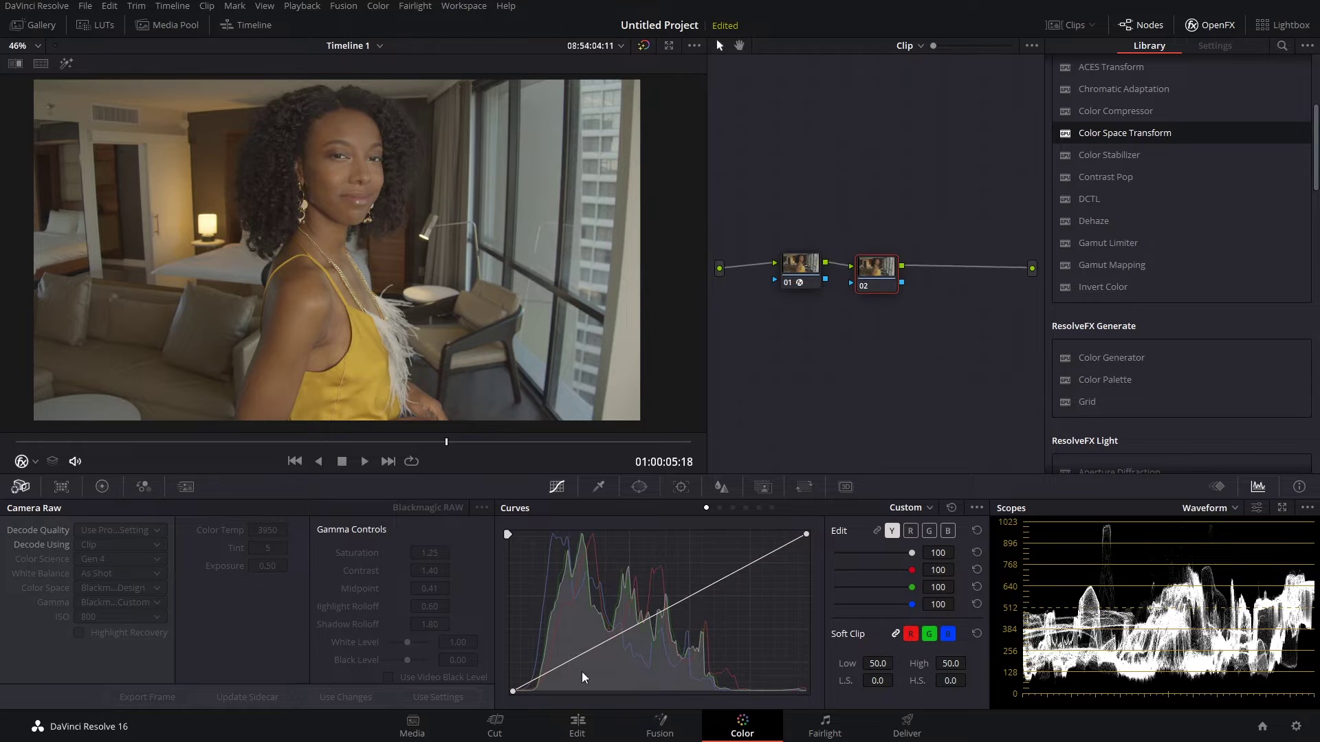
pyautogui.moveTo(510, 693); pyautogui.dragTo(534, 699)
pyautogui.moveTo(703, 596); pyautogui.dragTo(684, 590)
pyautogui.moveTo(597, 661); pyautogui.dragTo(592, 659)
pyautogui.moveTo(900, 277); pyautogui.dragTo(912, 280)
pyautogui.click(812, 286)
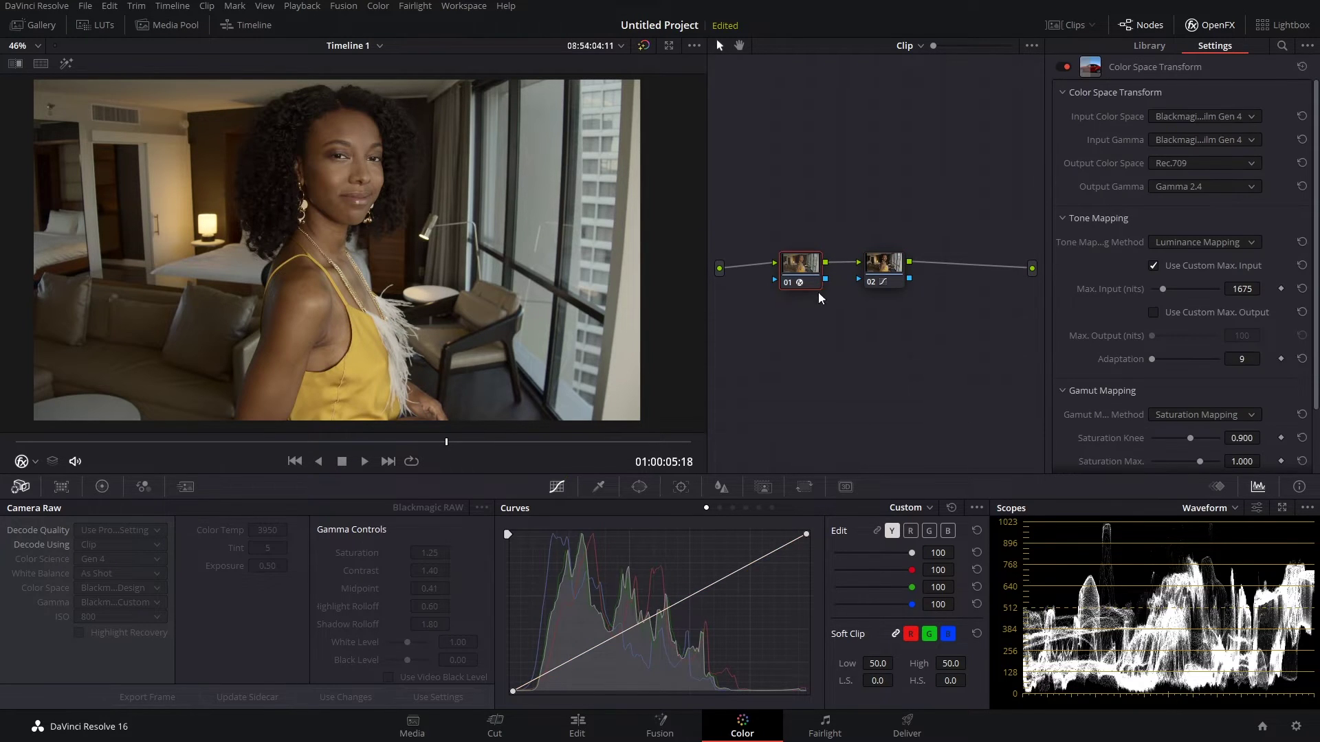
pyautogui.click(888, 258)
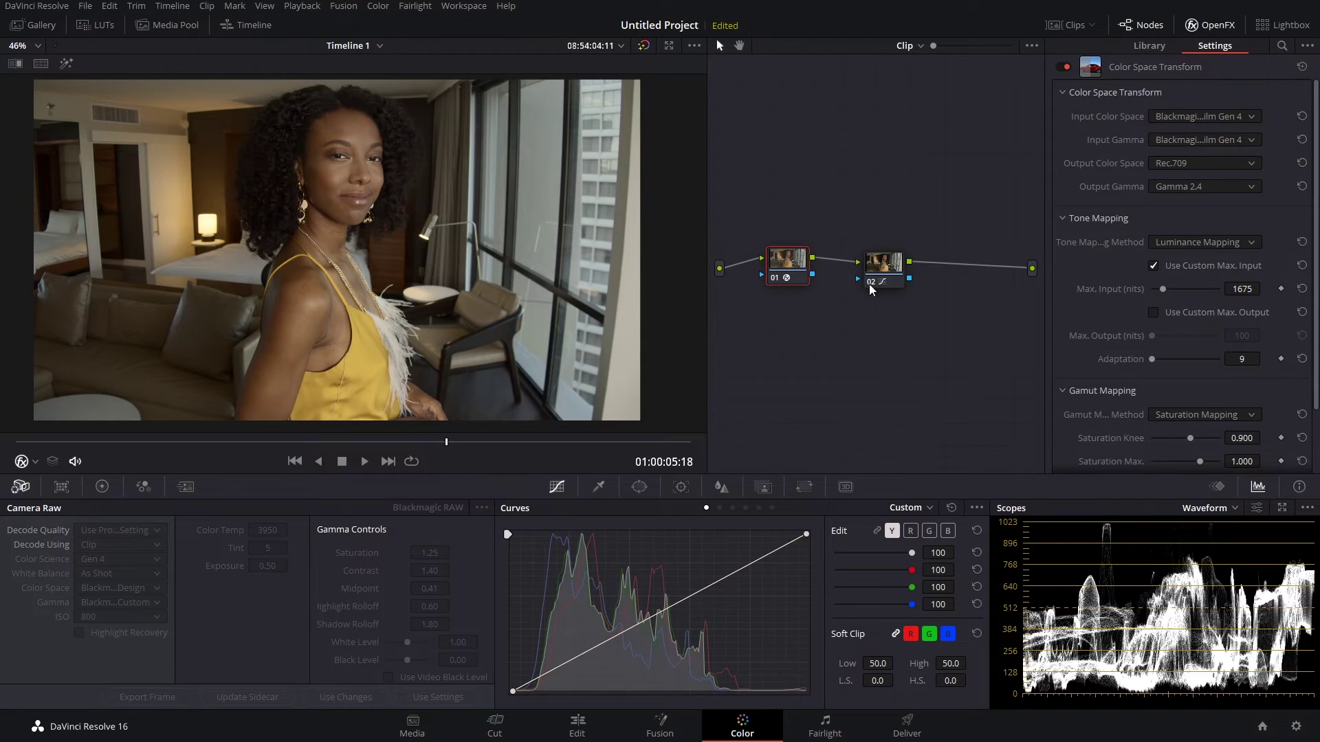
# Step: Label node 02 'correction' and node 01 'xform'
pyautogui.click(871, 281)
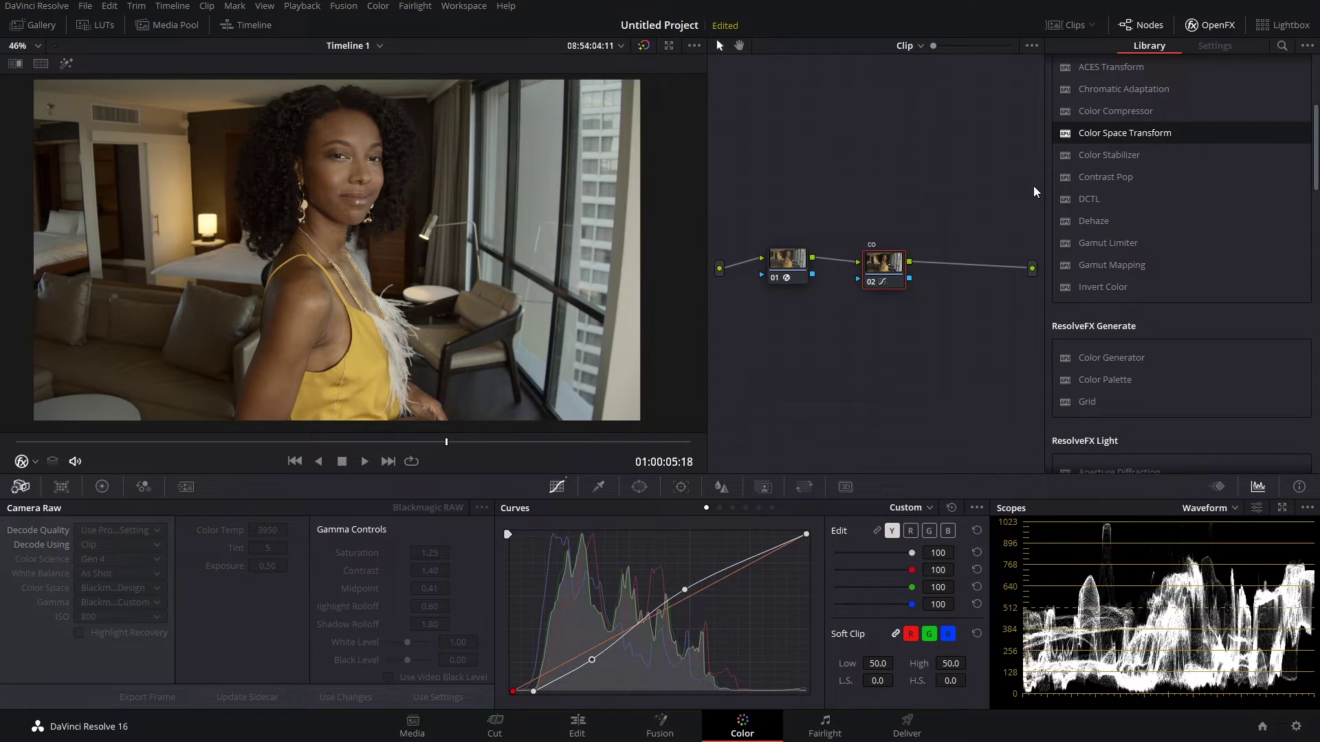
pyautogui.write('ction')
pyautogui.click(800, 266)
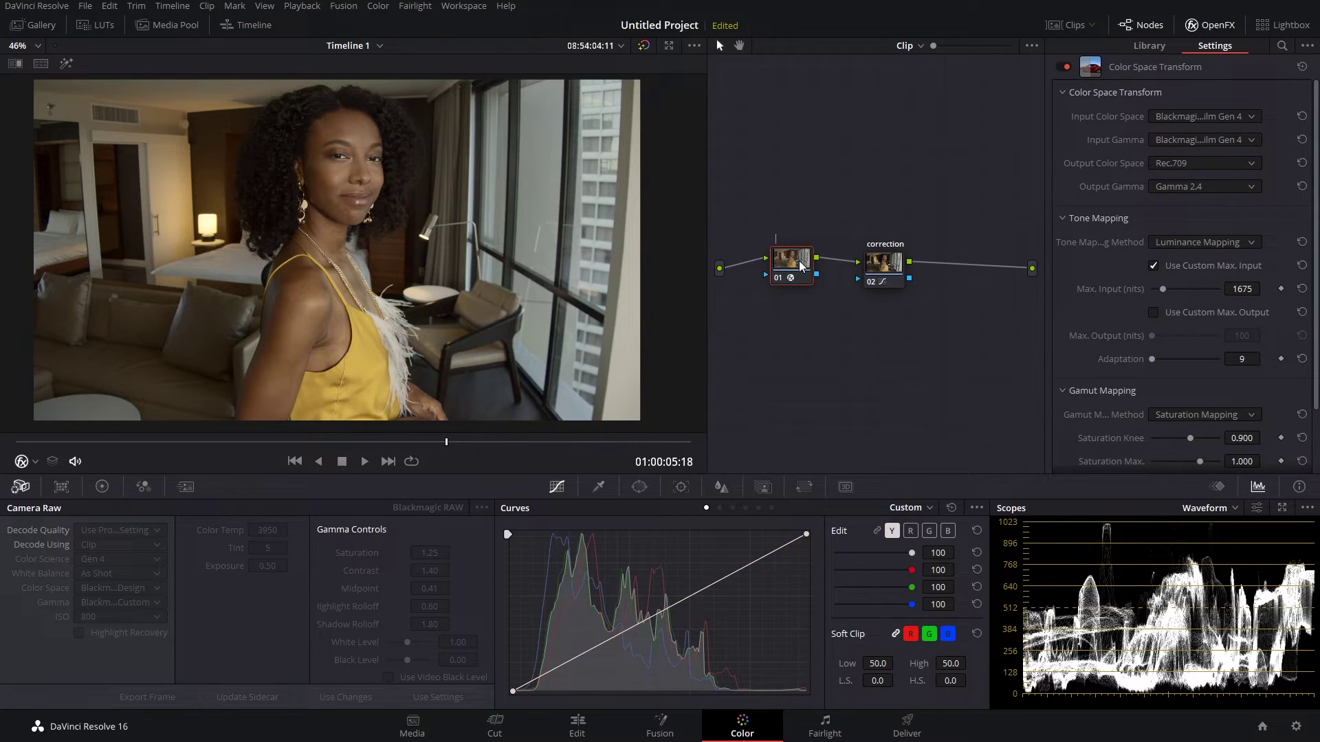
pyautogui.write('xform')
# Step: On the xform node, compare Canon Cinema Gamut input on the vectorscope, reverting to Pocket 4K Film Gen 4
pyautogui.moveTo(885, 283); pyautogui.dragTo(889, 257)
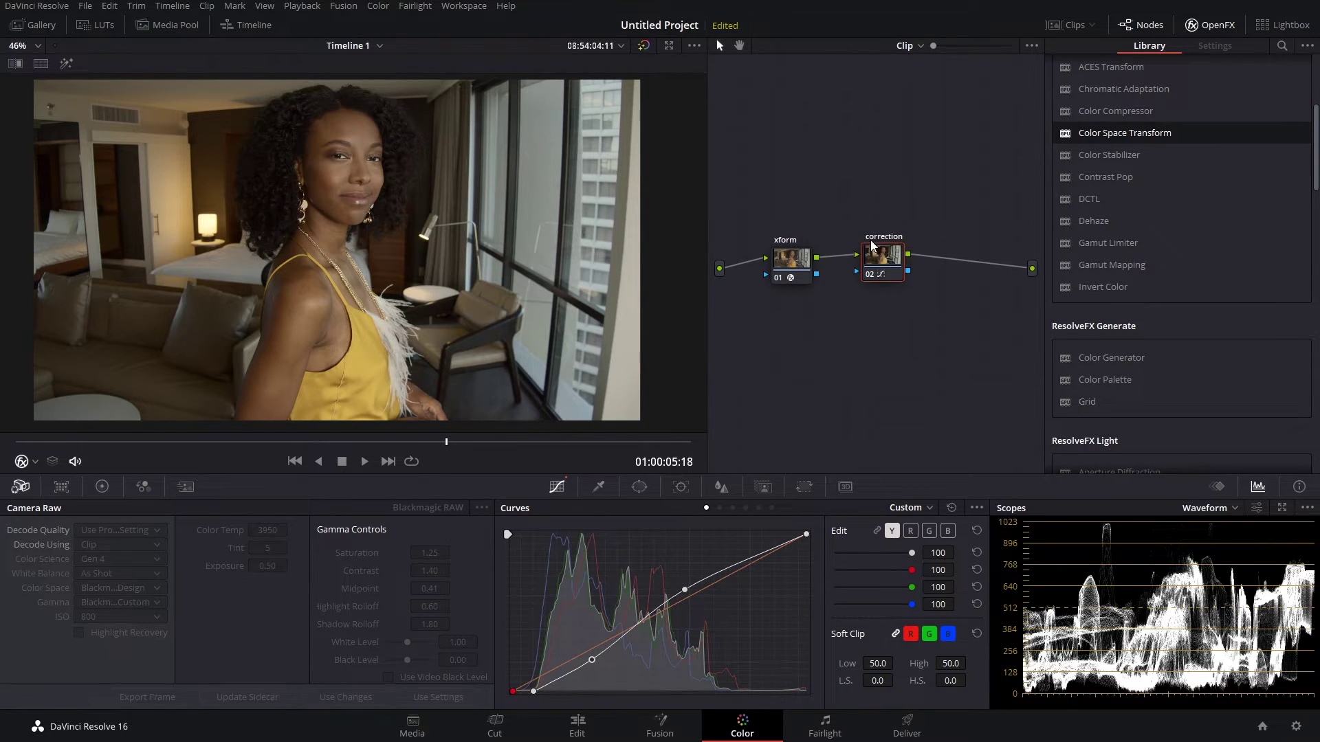
pyautogui.click(807, 283)
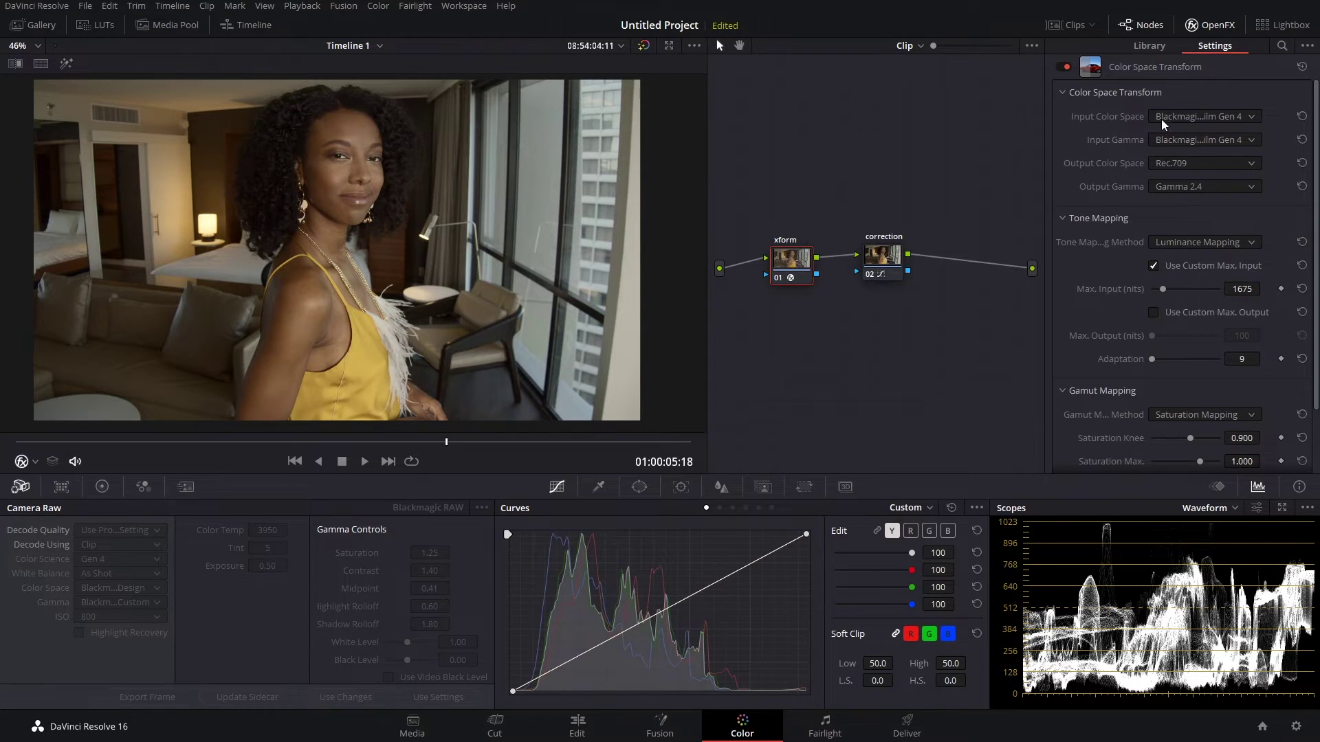
pyautogui.click(1215, 121)
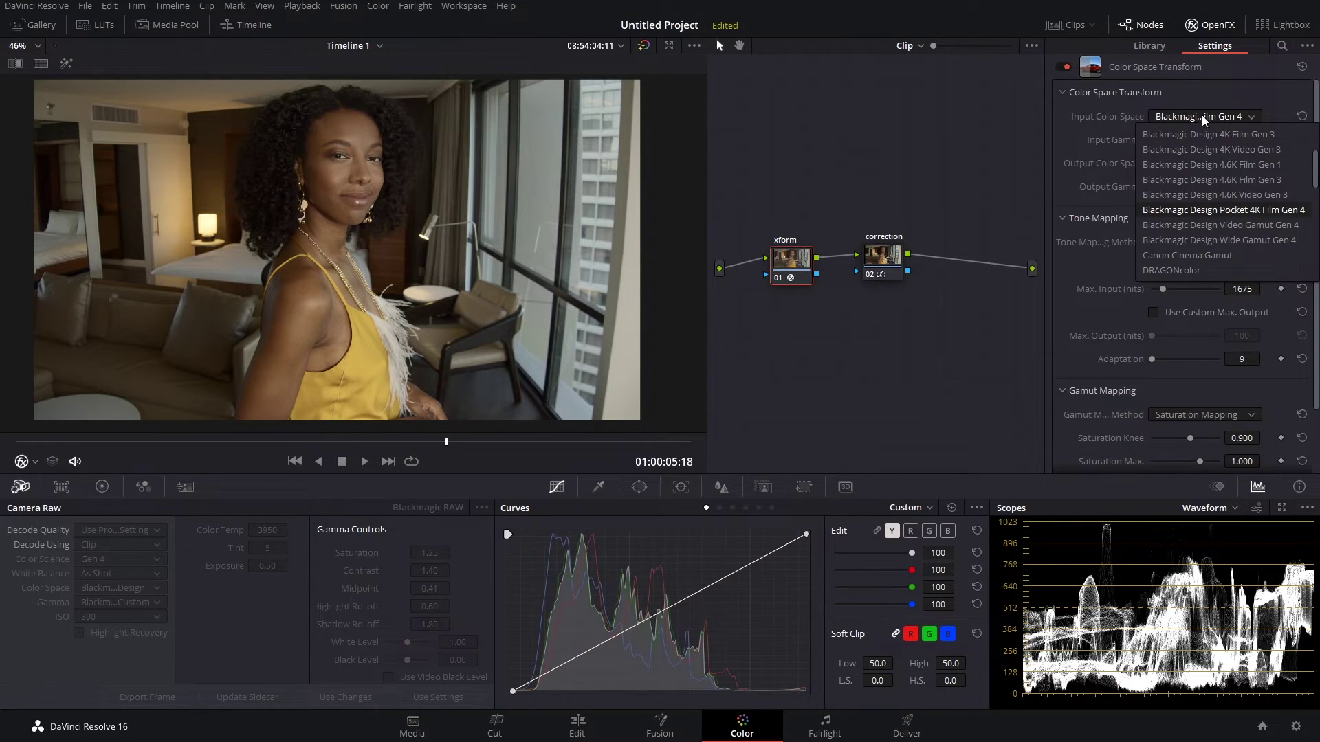
pyautogui.click(1206, 257)
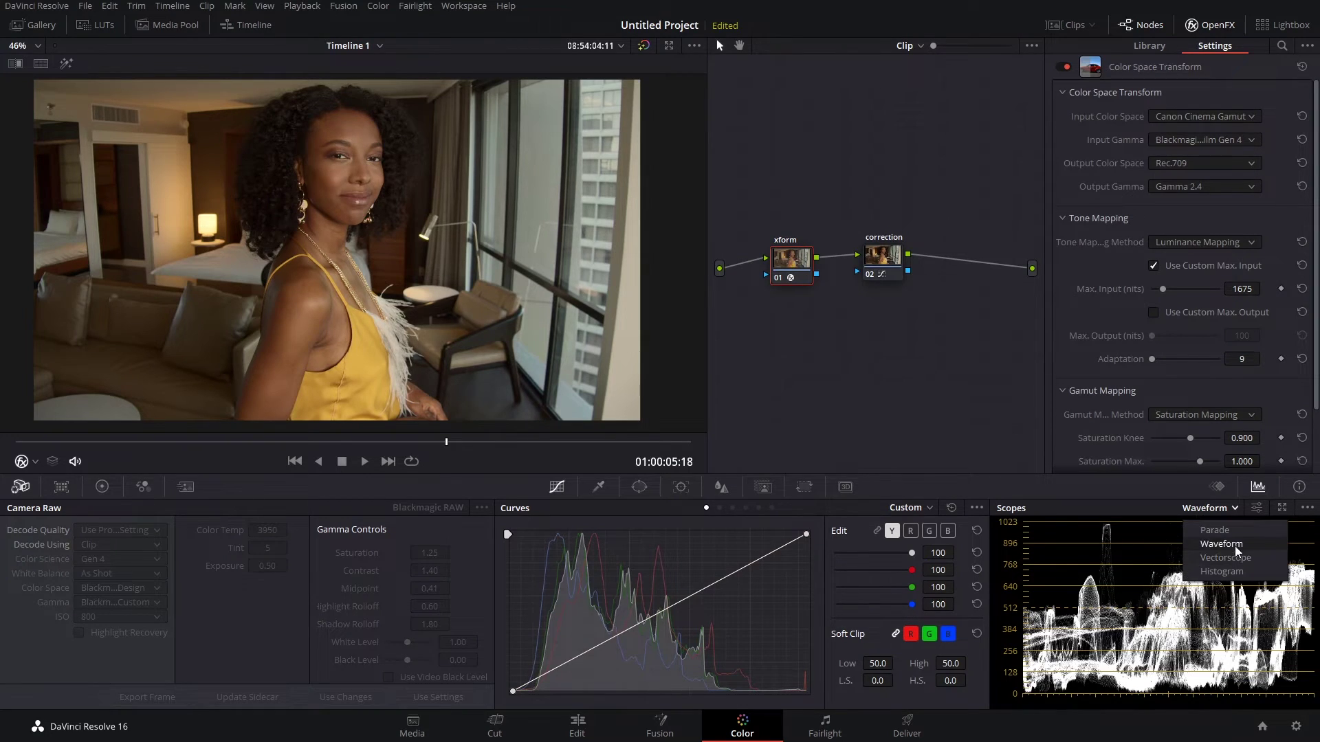
pyautogui.click(1243, 559)
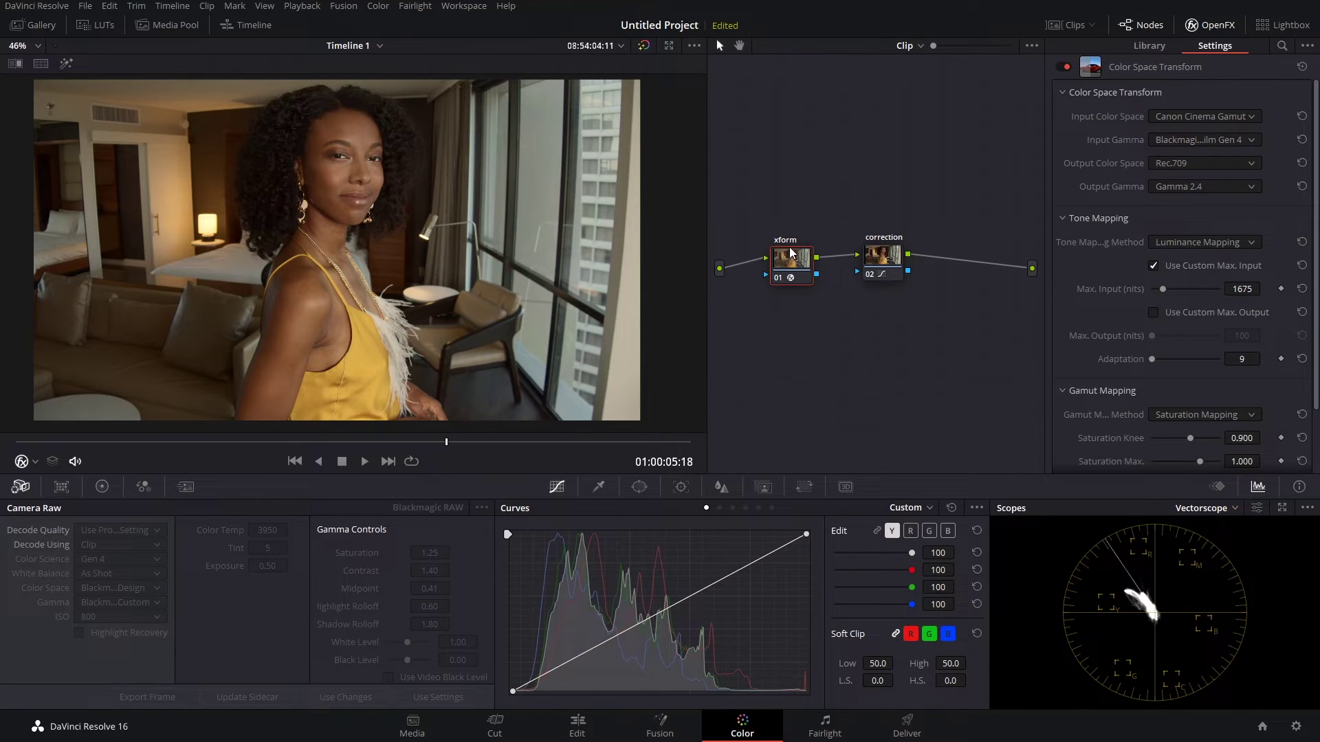
pyautogui.click(1227, 119)
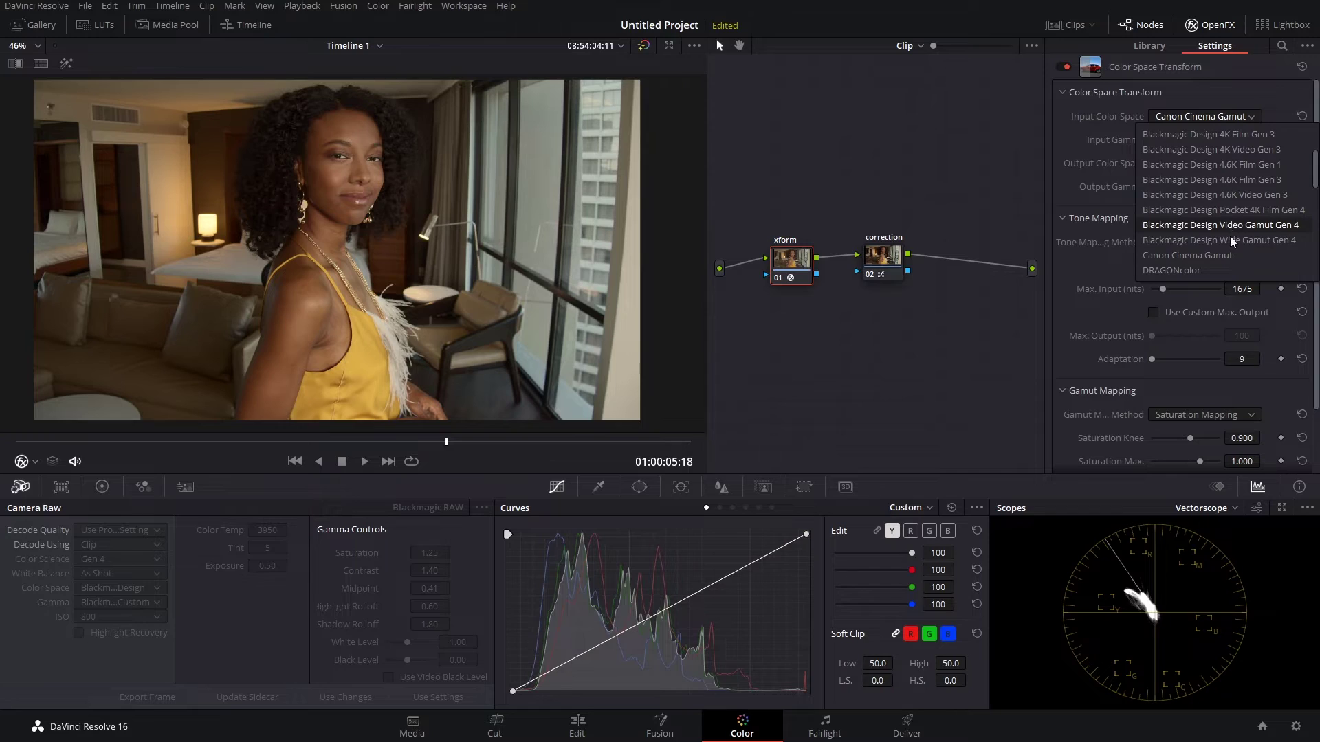
pyautogui.click(1256, 213)
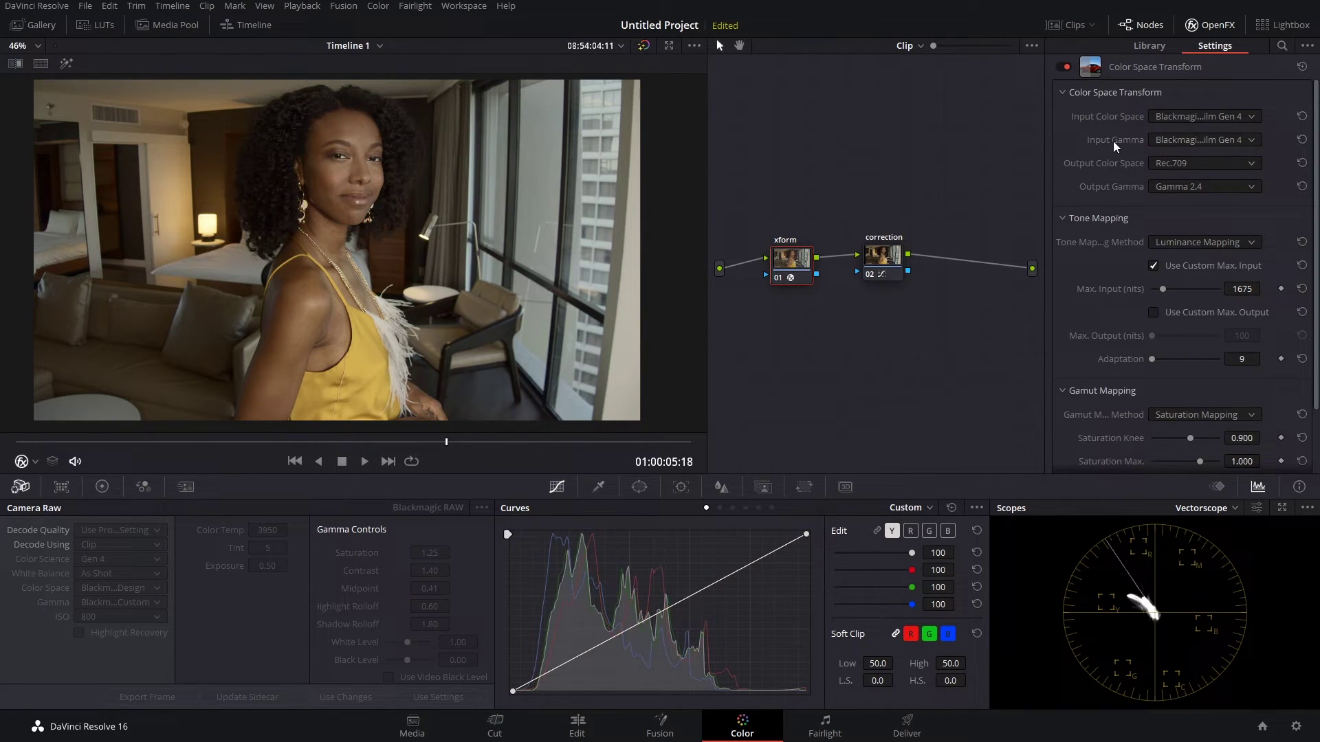
# Step: Try Canon Cinema Gamut again, check the correction node, then restore Pocket 4K Film Gen 4 input
pyautogui.click(1228, 118)
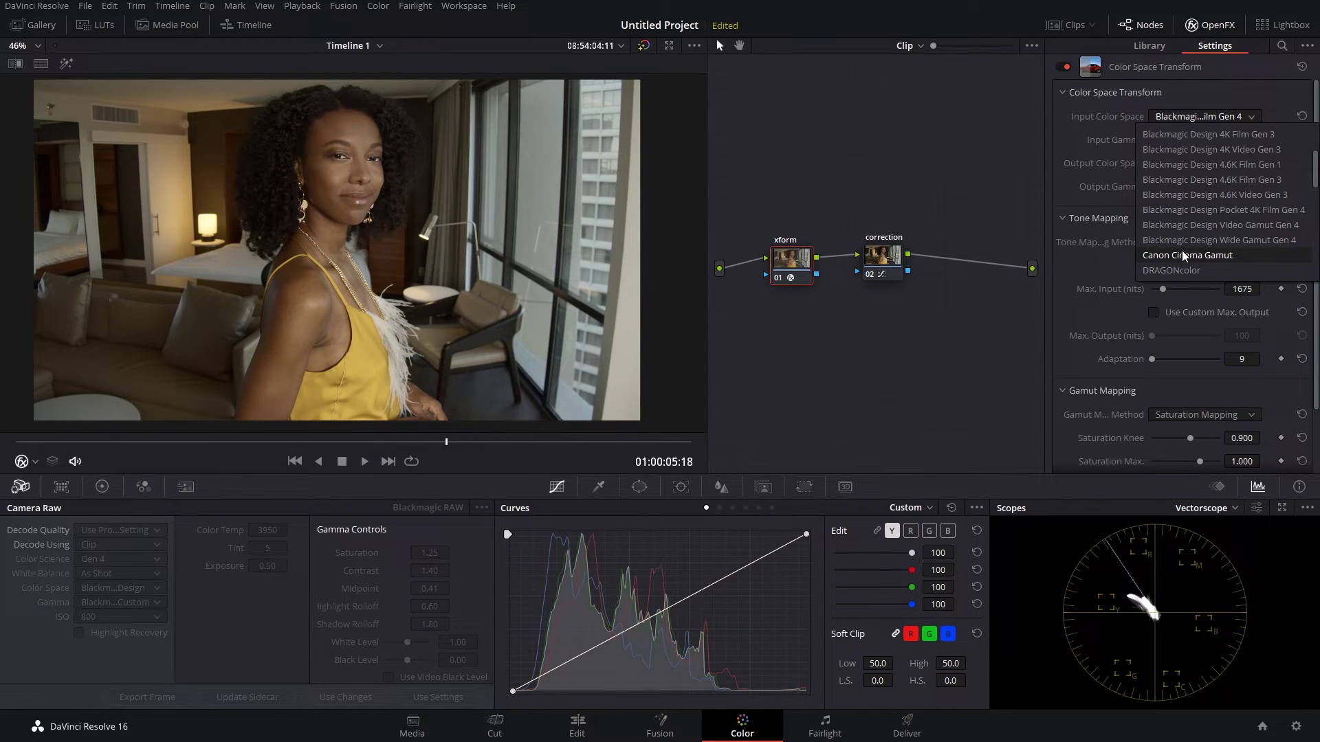
pyautogui.click(1221, 256)
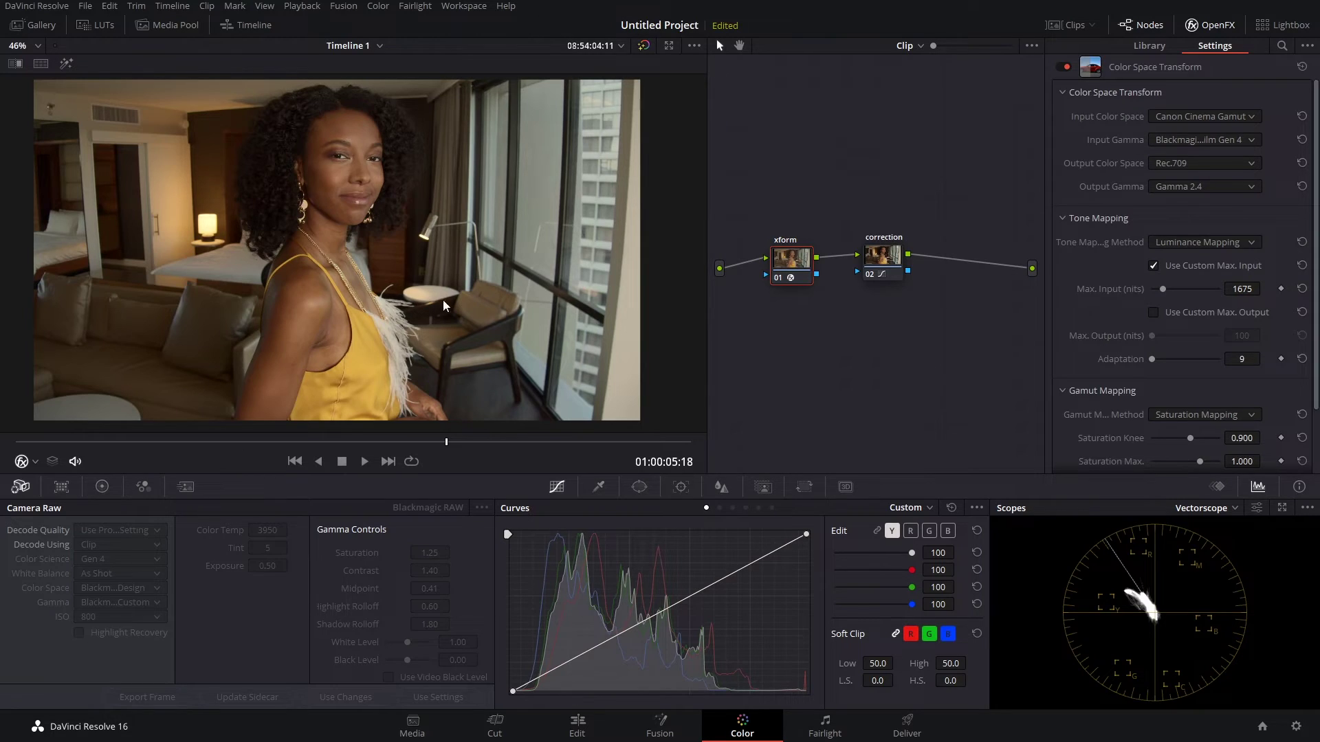
pyautogui.click(883, 259)
pyautogui.click(805, 267)
pyautogui.click(1228, 115)
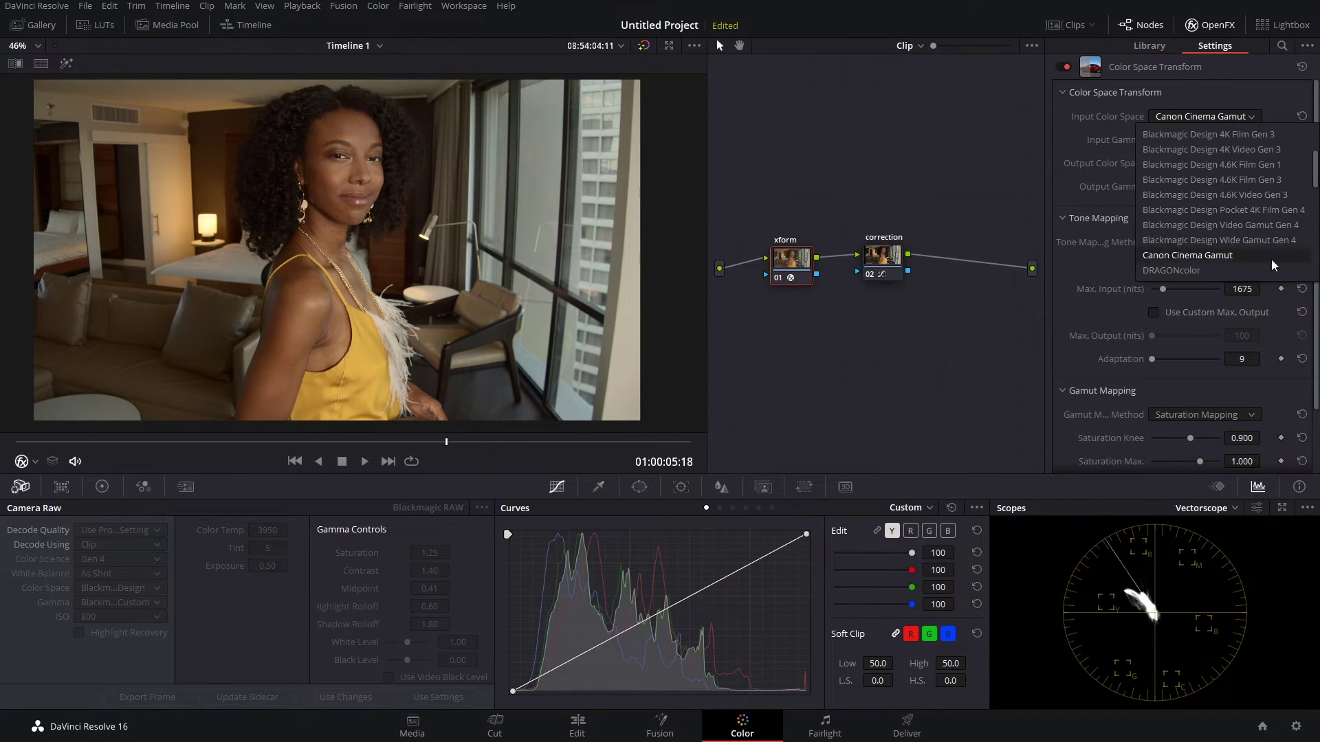
pyautogui.scroll(5, 1251, 162)
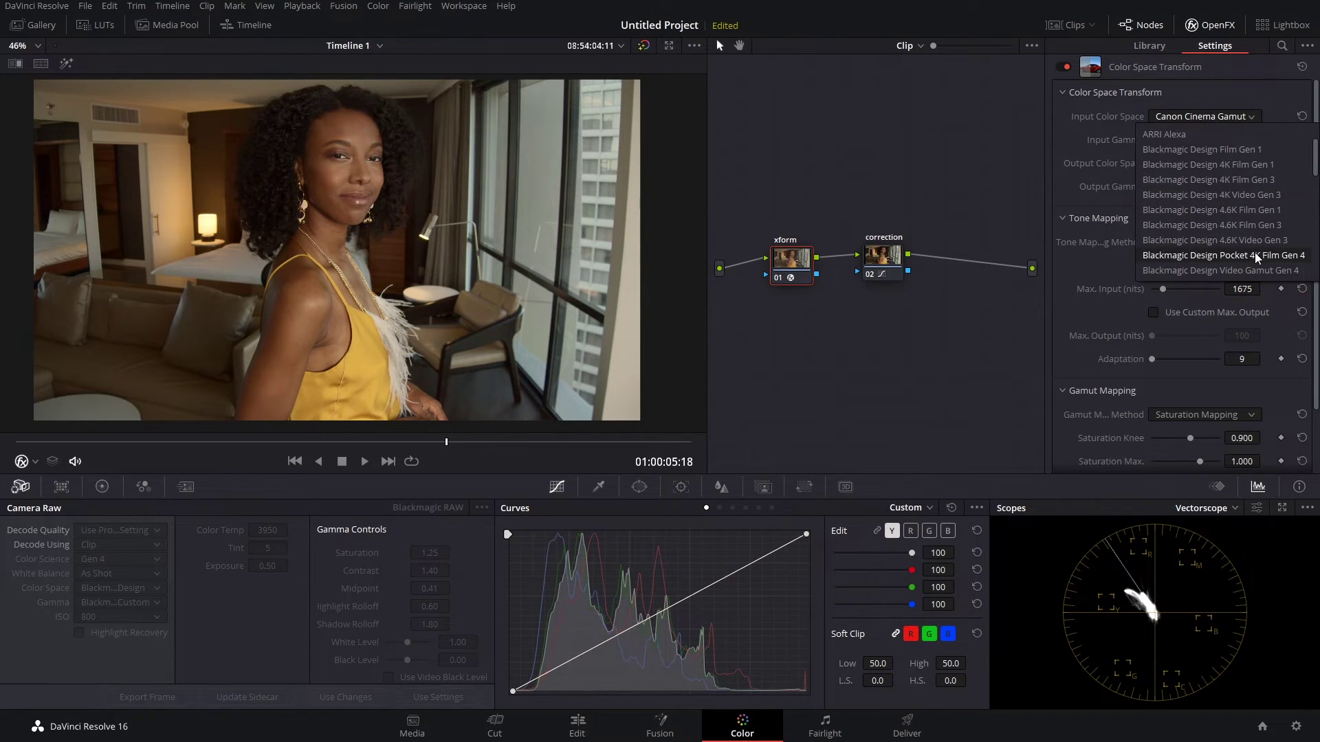
pyautogui.click(1249, 258)
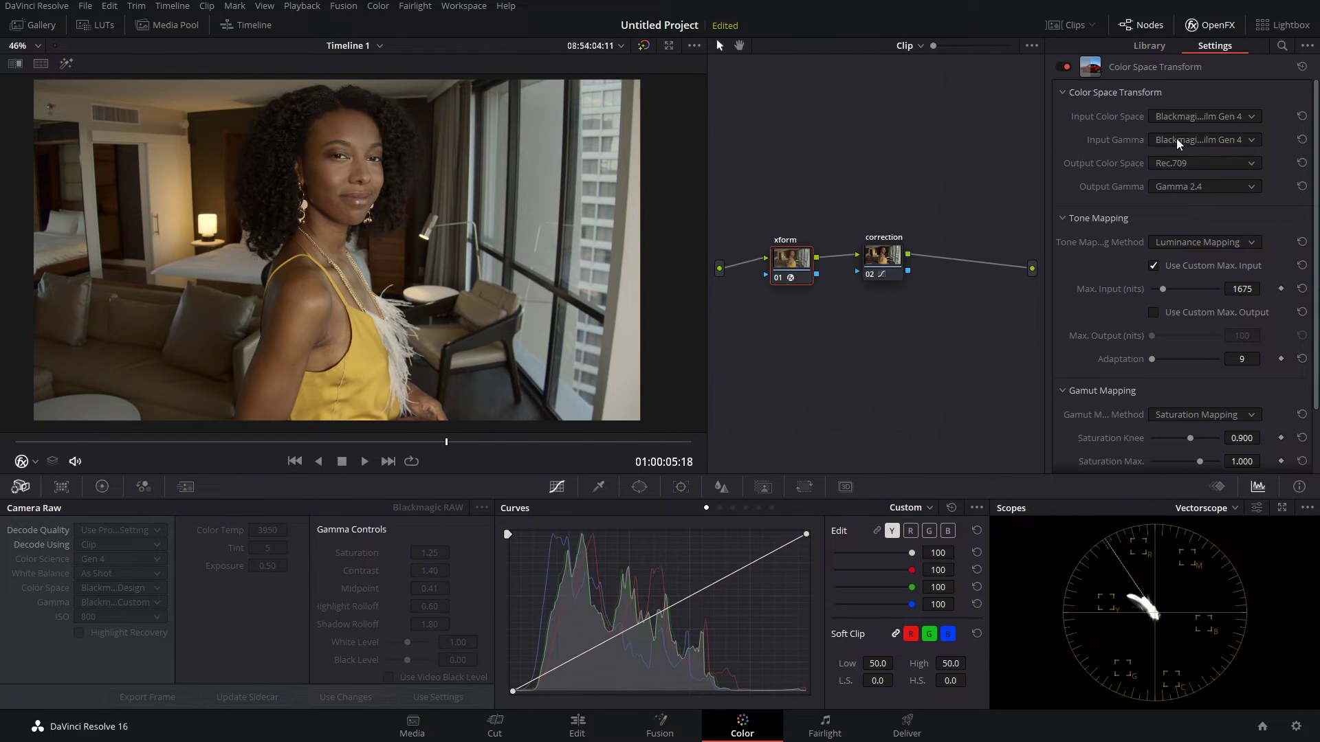
# Step: Try Gamma 2.4, then DJI D-Log, as the transform's input gamma
pyautogui.click(1223, 142)
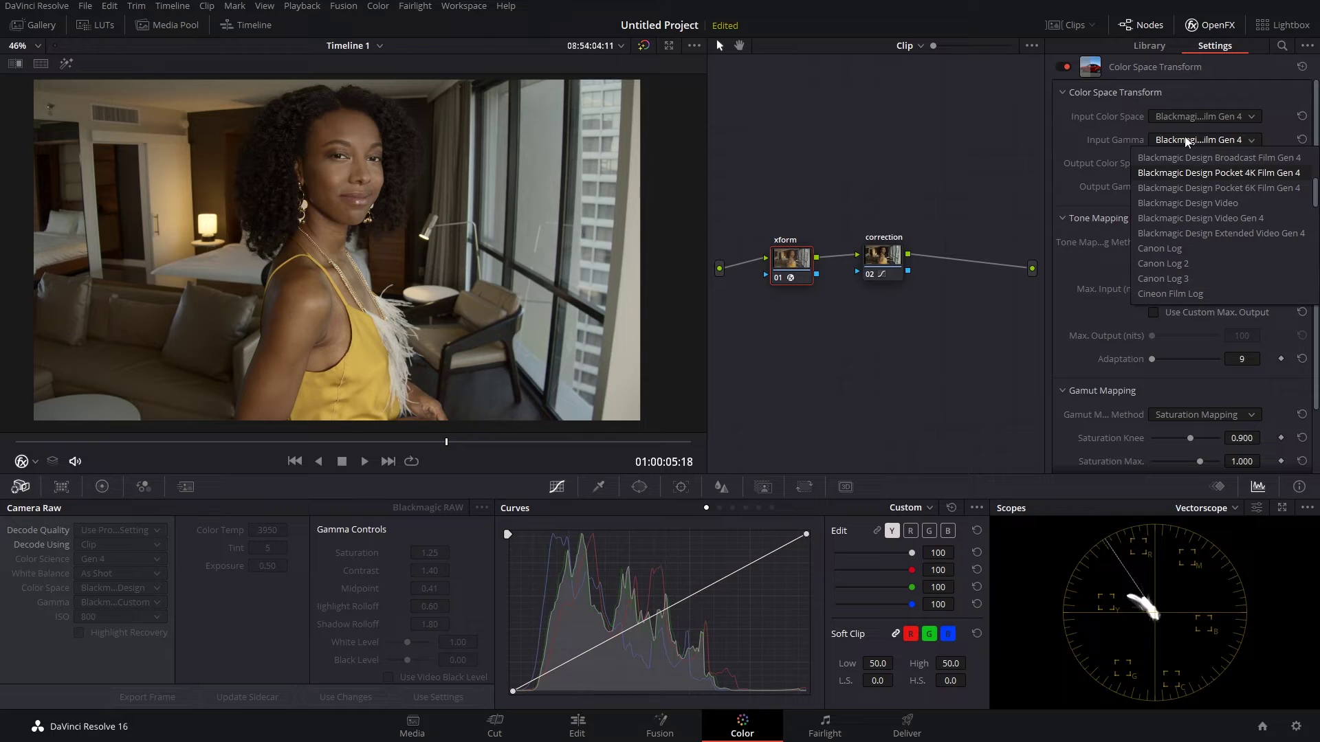
pyautogui.scroll(-3, 1199, 239)
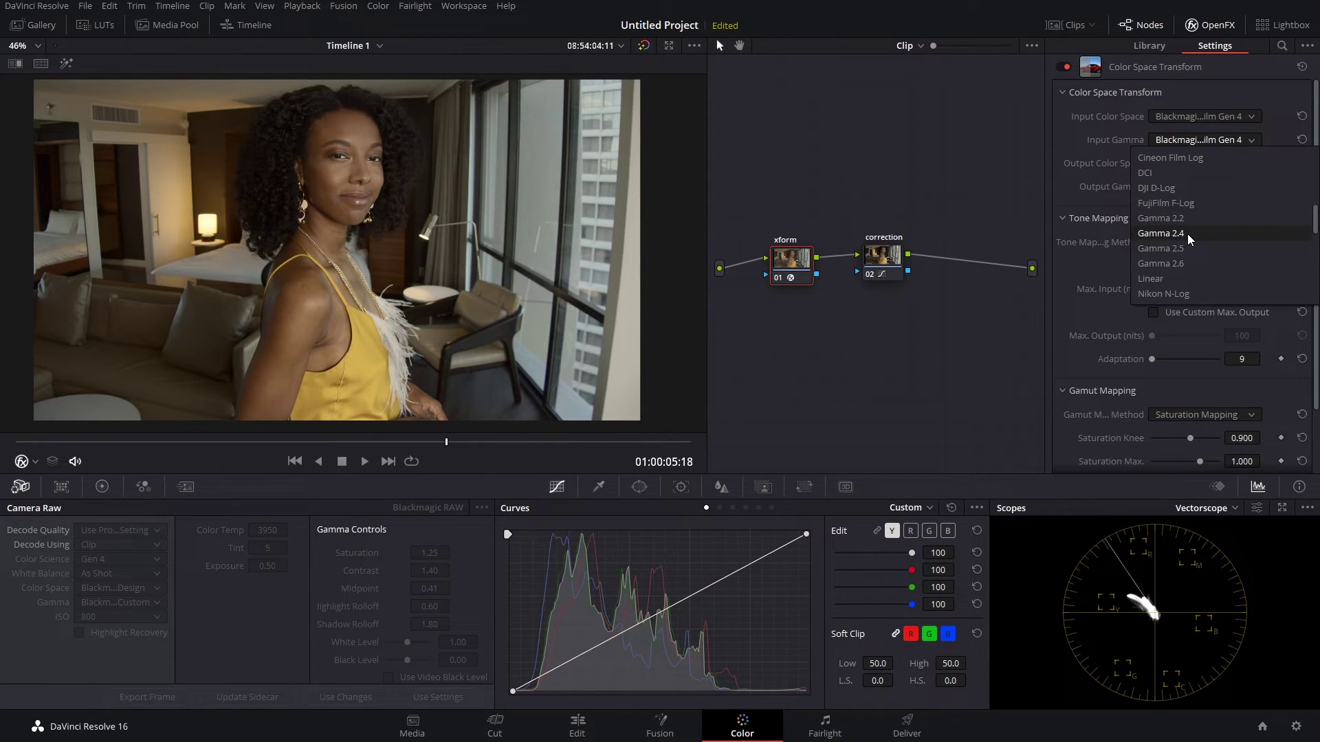
pyautogui.click(1187, 233)
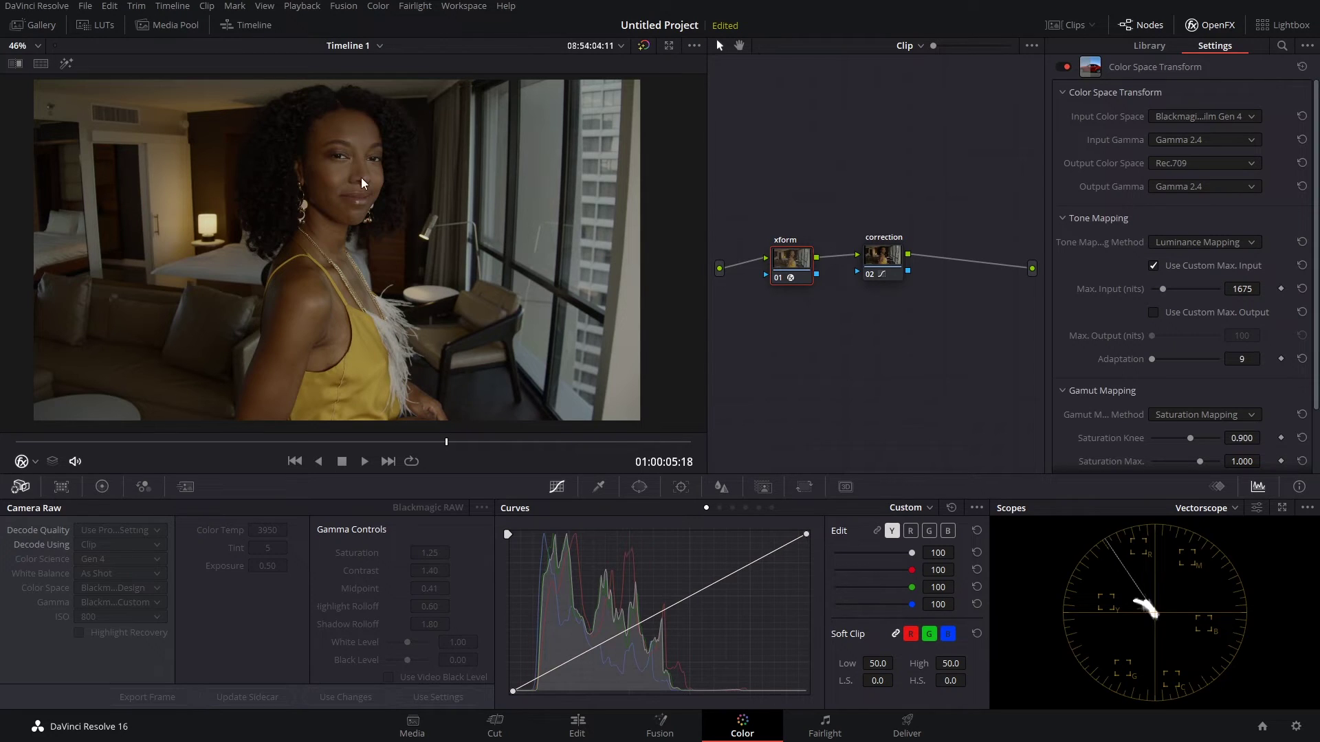
pyautogui.click(1205, 142)
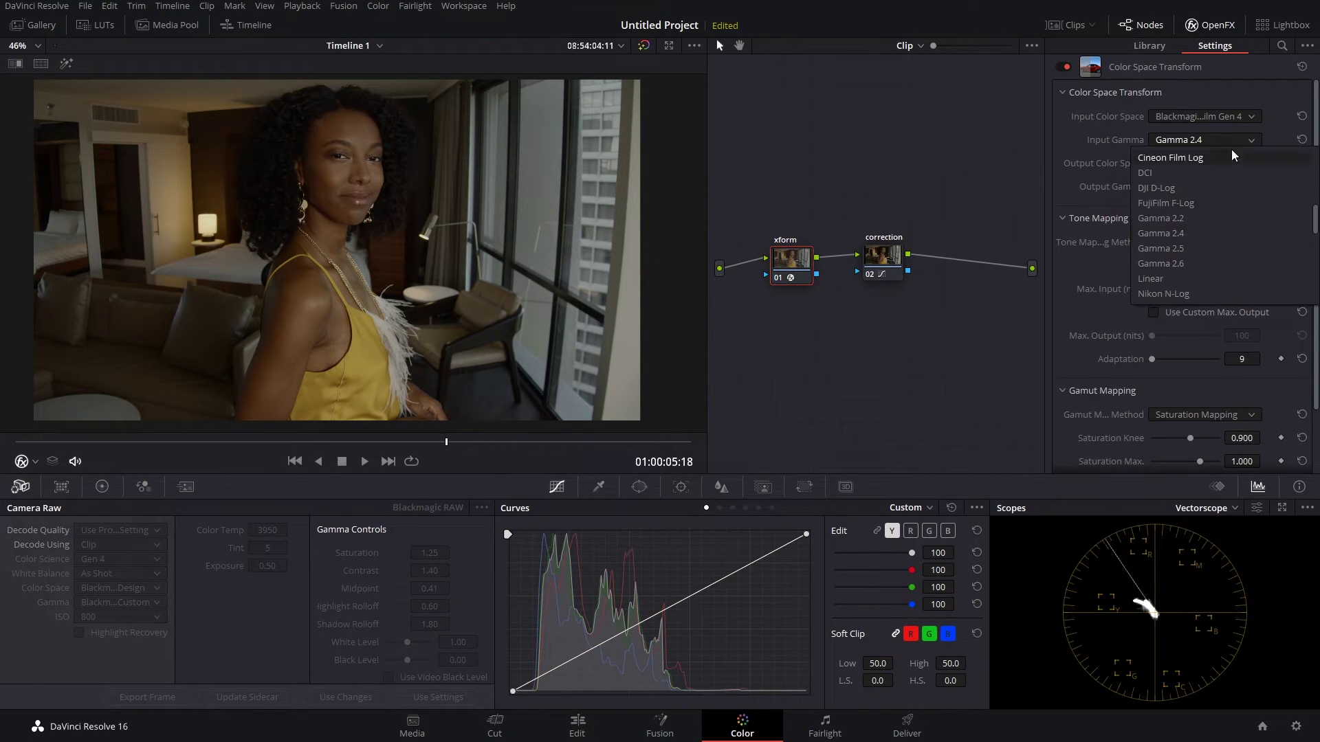
pyautogui.click(1185, 189)
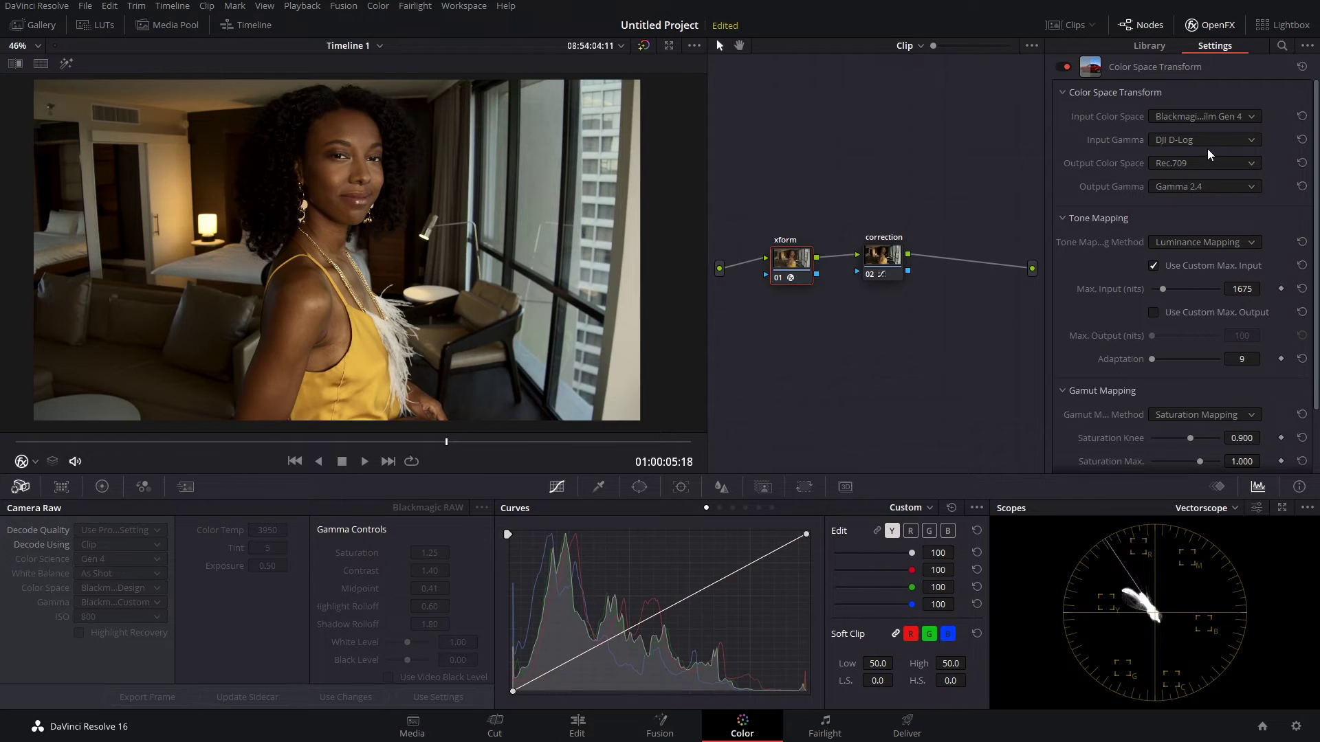
# Step: Test FujiFilm F-Log and Rec.2100 HLG input gamma, then settle on Cineon Film Log
pyautogui.click(1207, 143)
pyautogui.click(1203, 201)
pyautogui.click(1223, 140)
pyautogui.click(1188, 246)
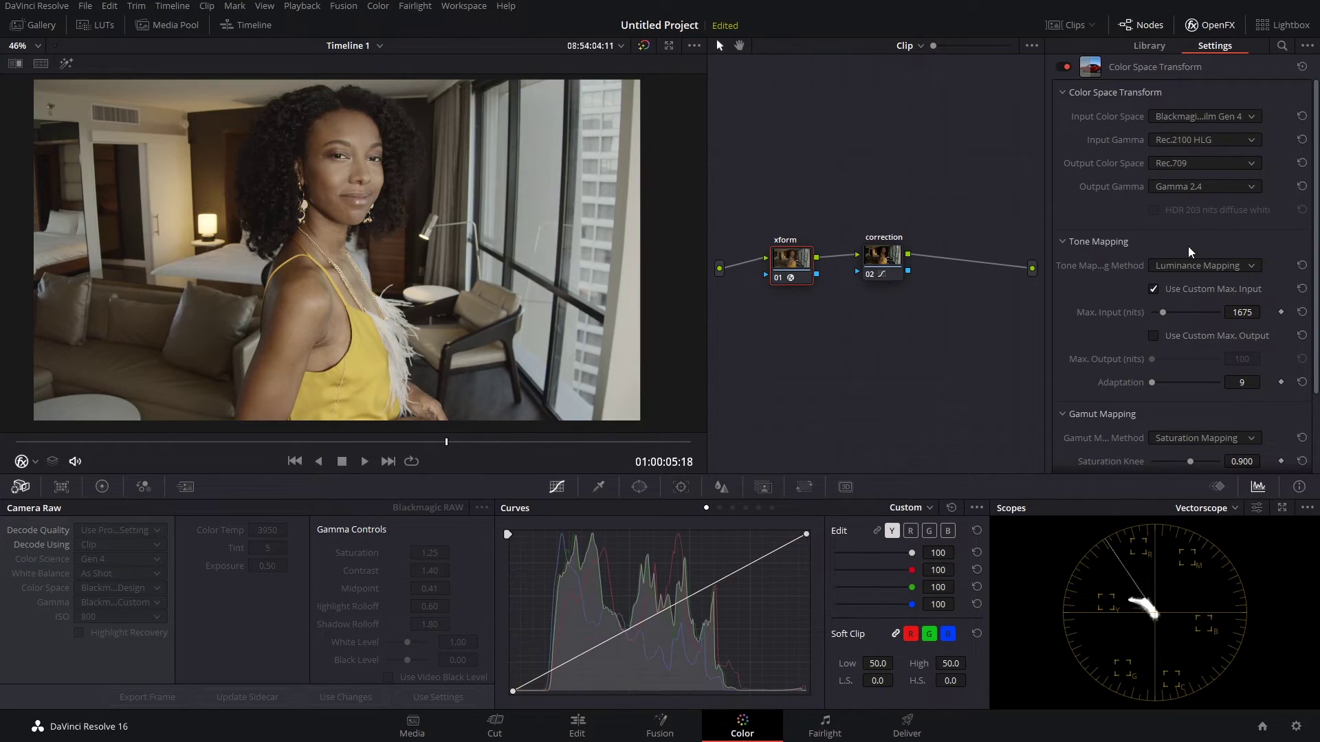
pyautogui.click(1230, 146)
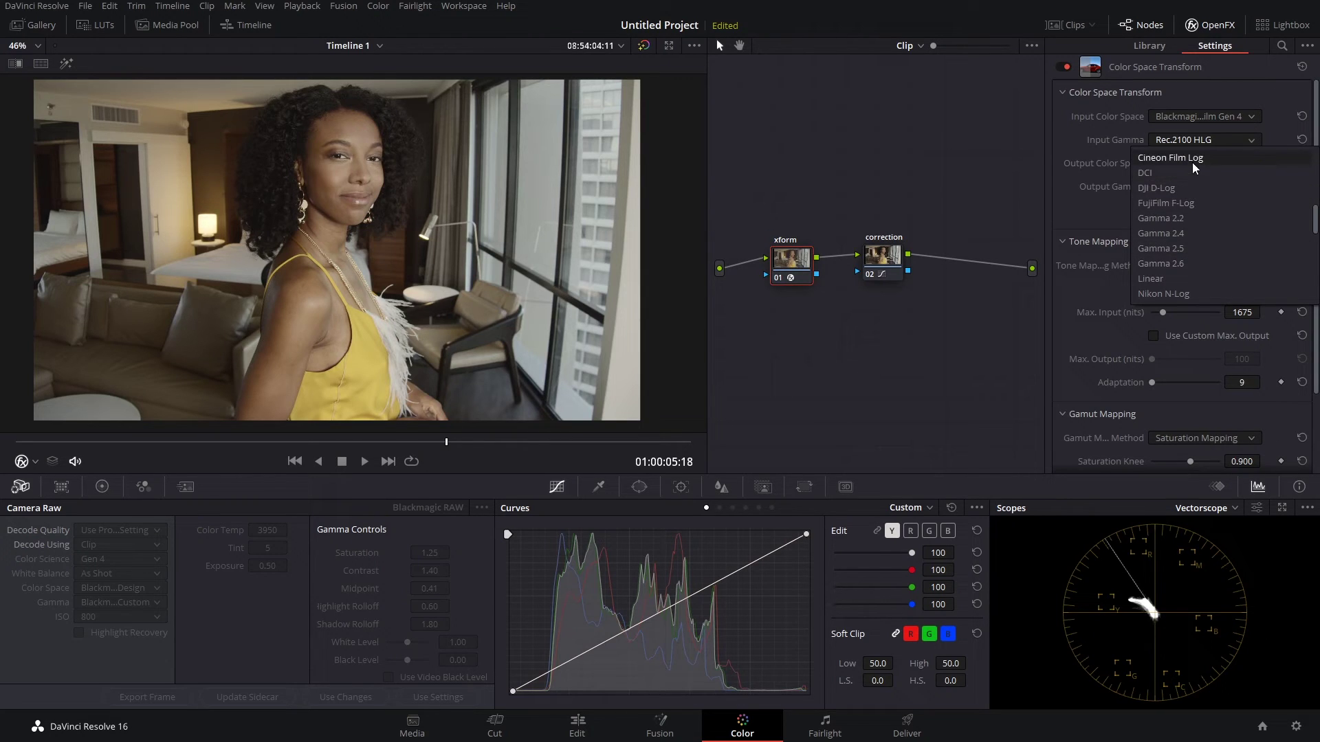
pyautogui.click(1192, 161)
pyautogui.click(1200, 147)
pyautogui.scroll(3, 1202, 212)
pyautogui.scroll(3, 1291, 187)
# Step: Restore Pocket 4K Film Gen 4 input gamma and try Lab (CIE), then Rec.2020 output
pyautogui.click(1281, 175)
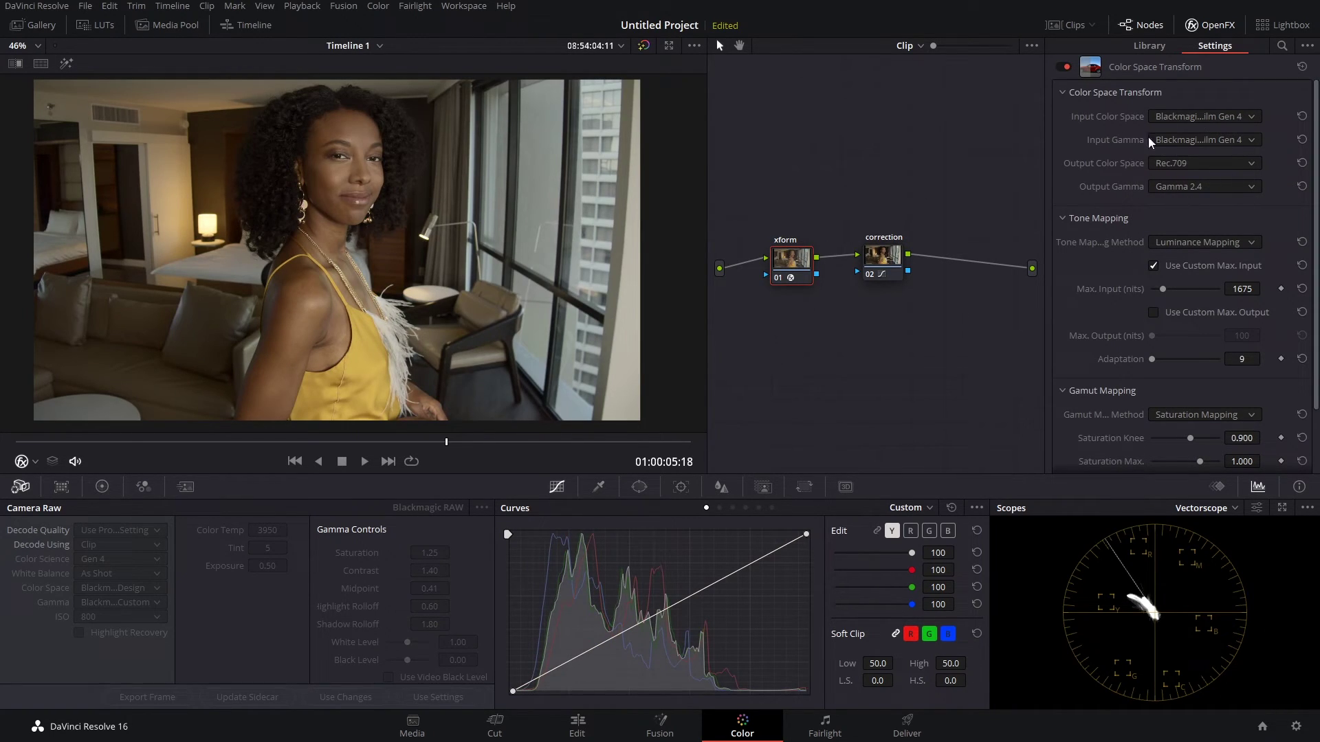
pyautogui.click(1193, 165)
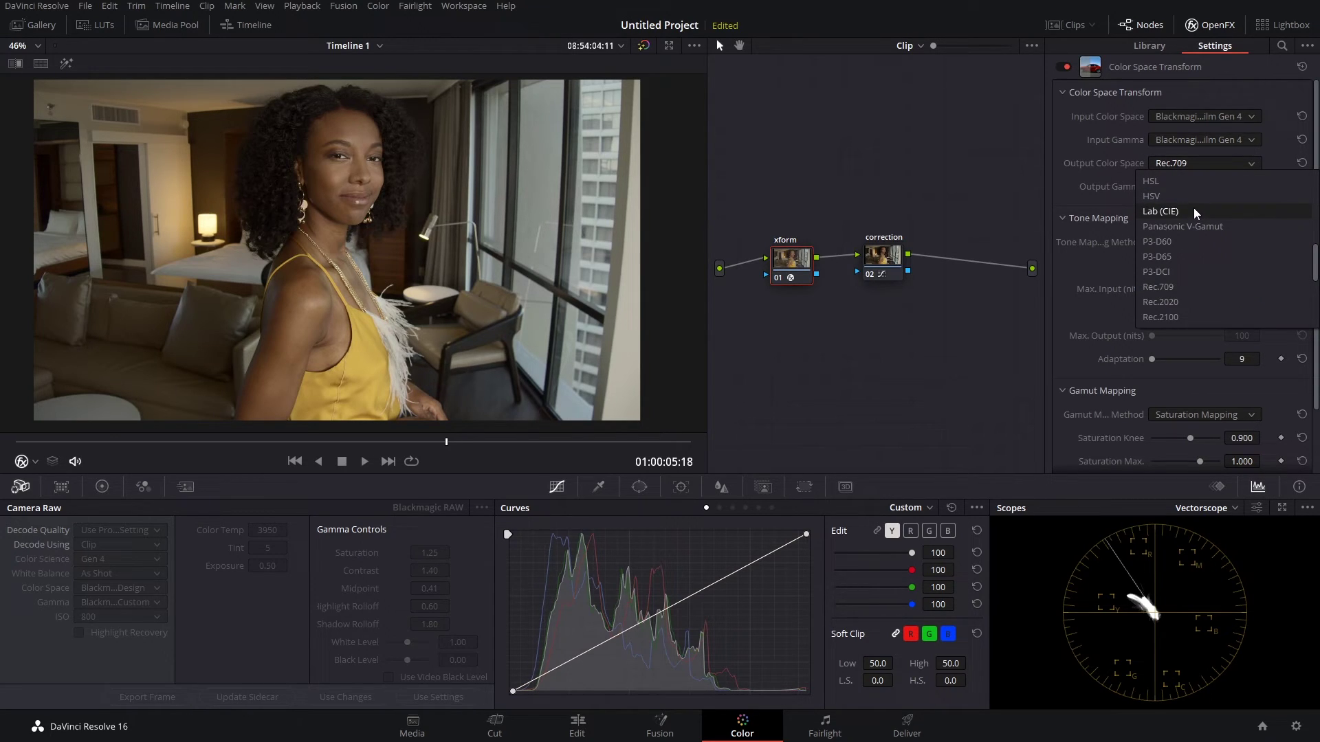
pyautogui.click(1160, 212)
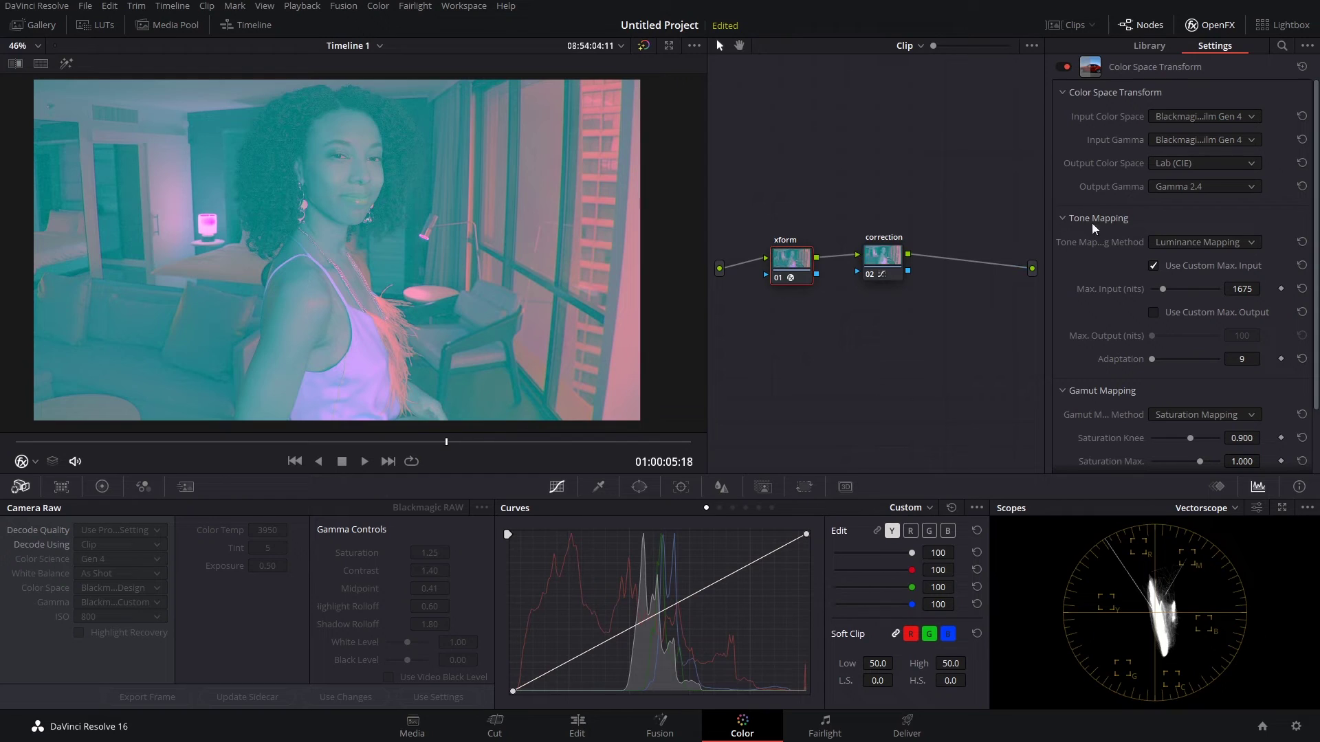
pyautogui.click(1166, 168)
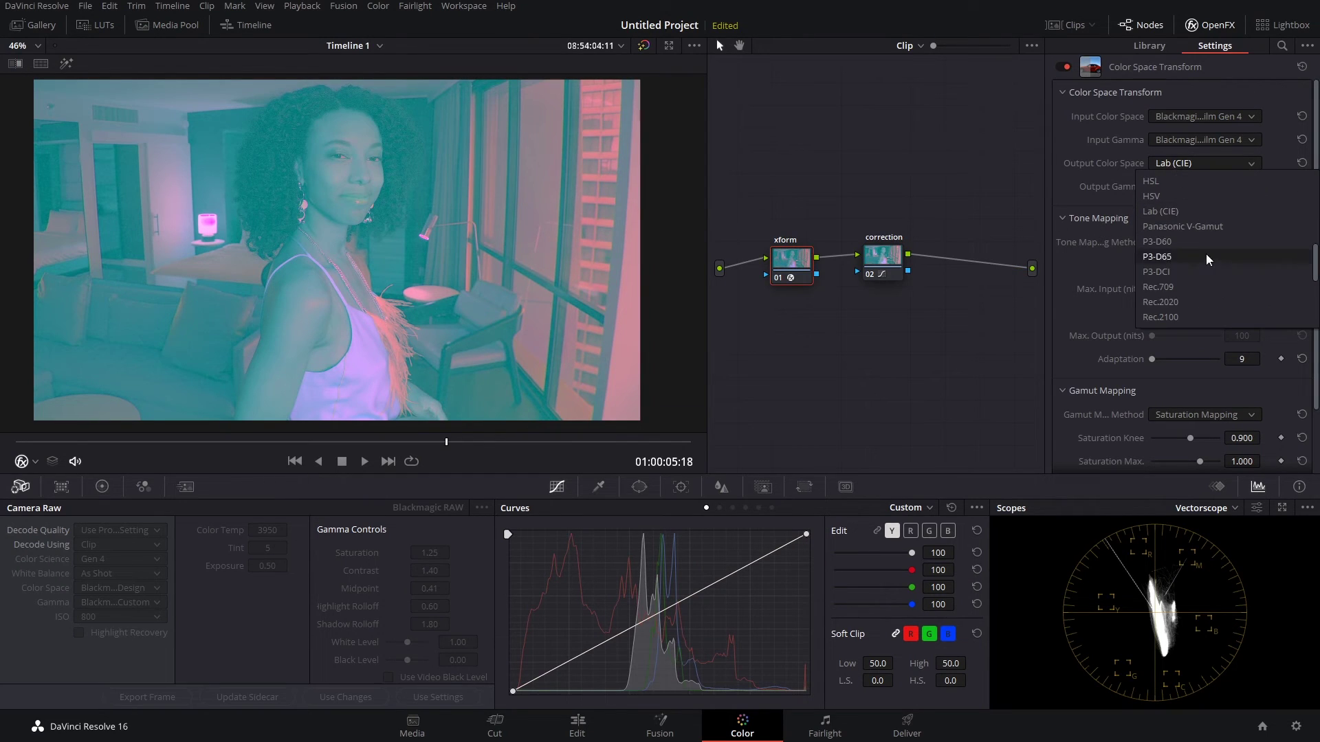
pyautogui.click(1176, 304)
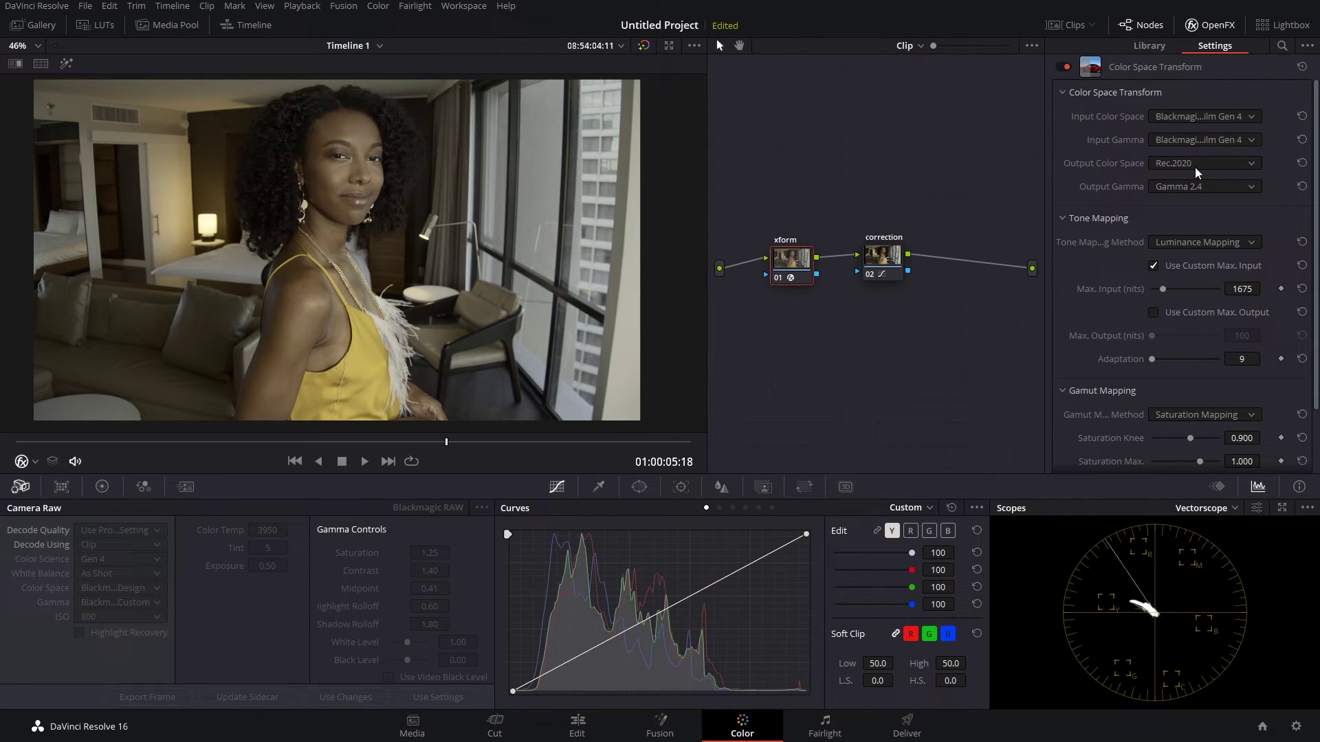
# Step: Compare Rec.709 and Rec.2020 output colour spaces, finally keeping Rec.709
pyautogui.click(1193, 168)
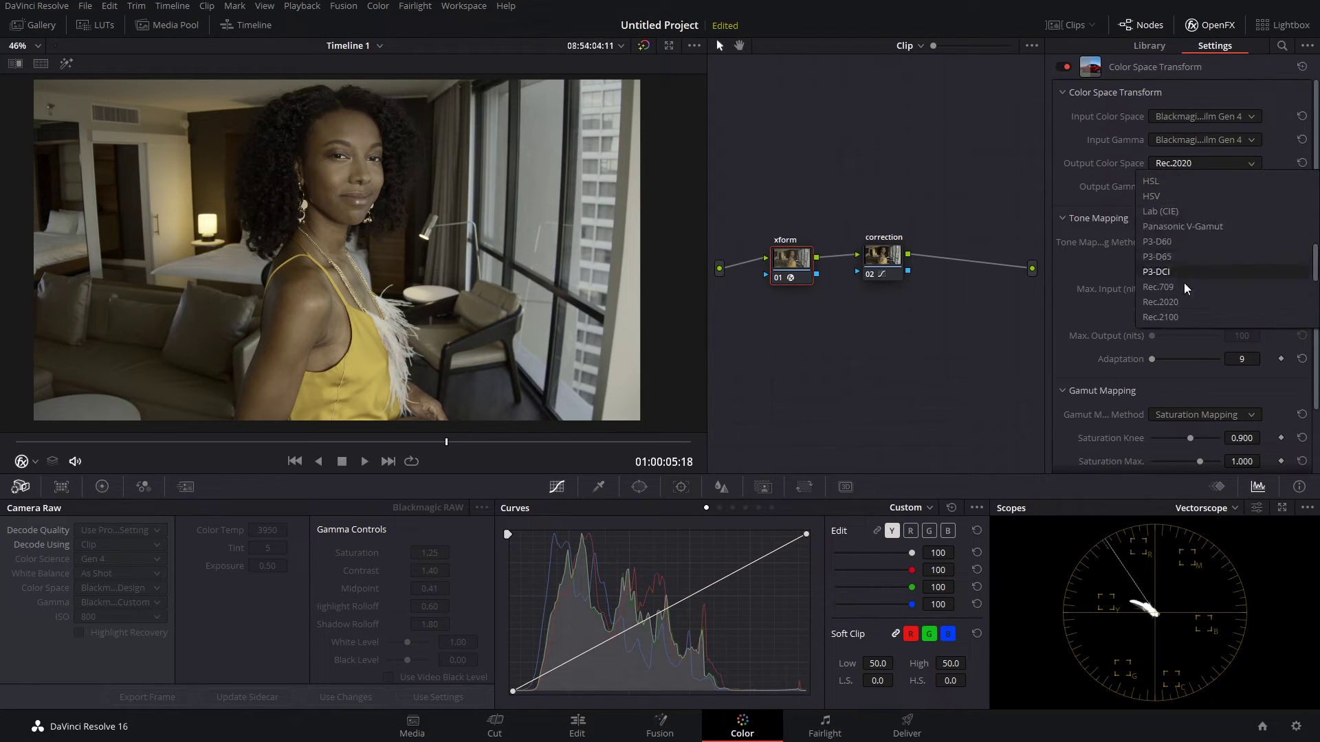
pyautogui.click(1181, 290)
pyautogui.click(1210, 166)
pyautogui.click(1190, 298)
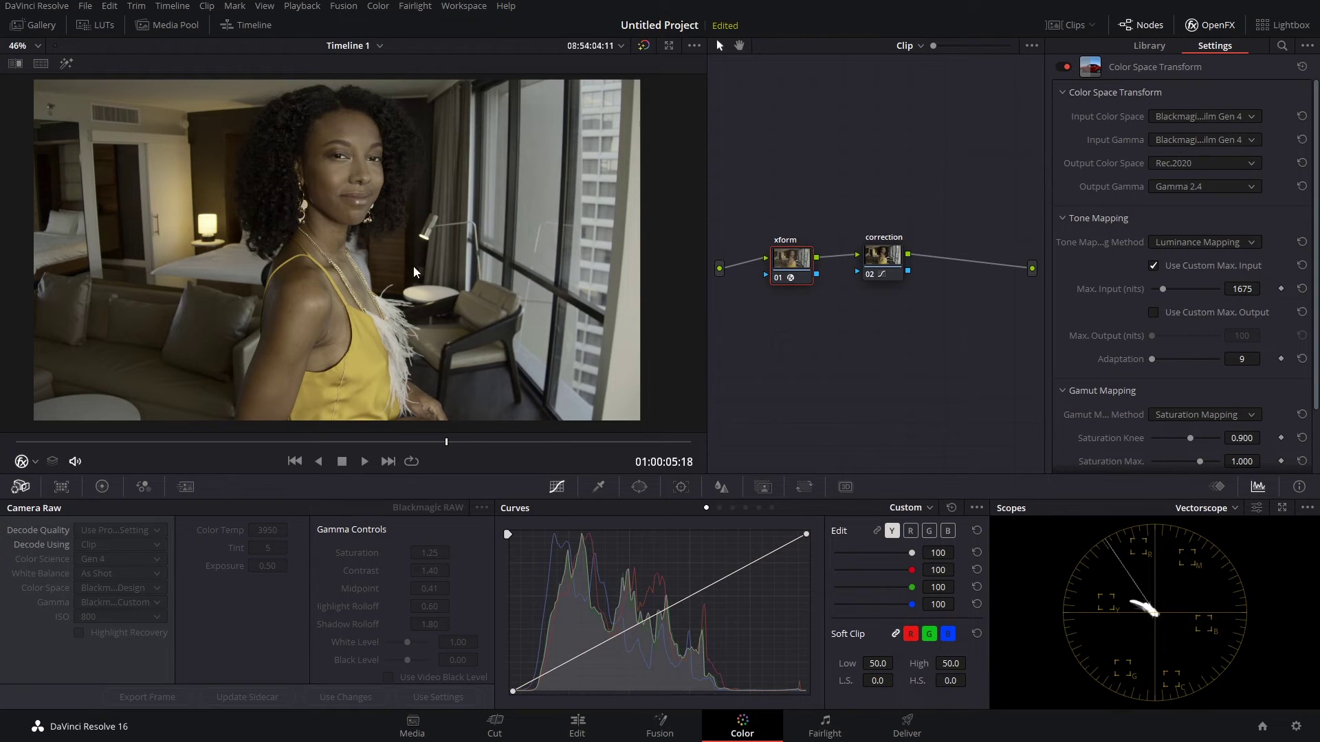
pyautogui.click(1177, 167)
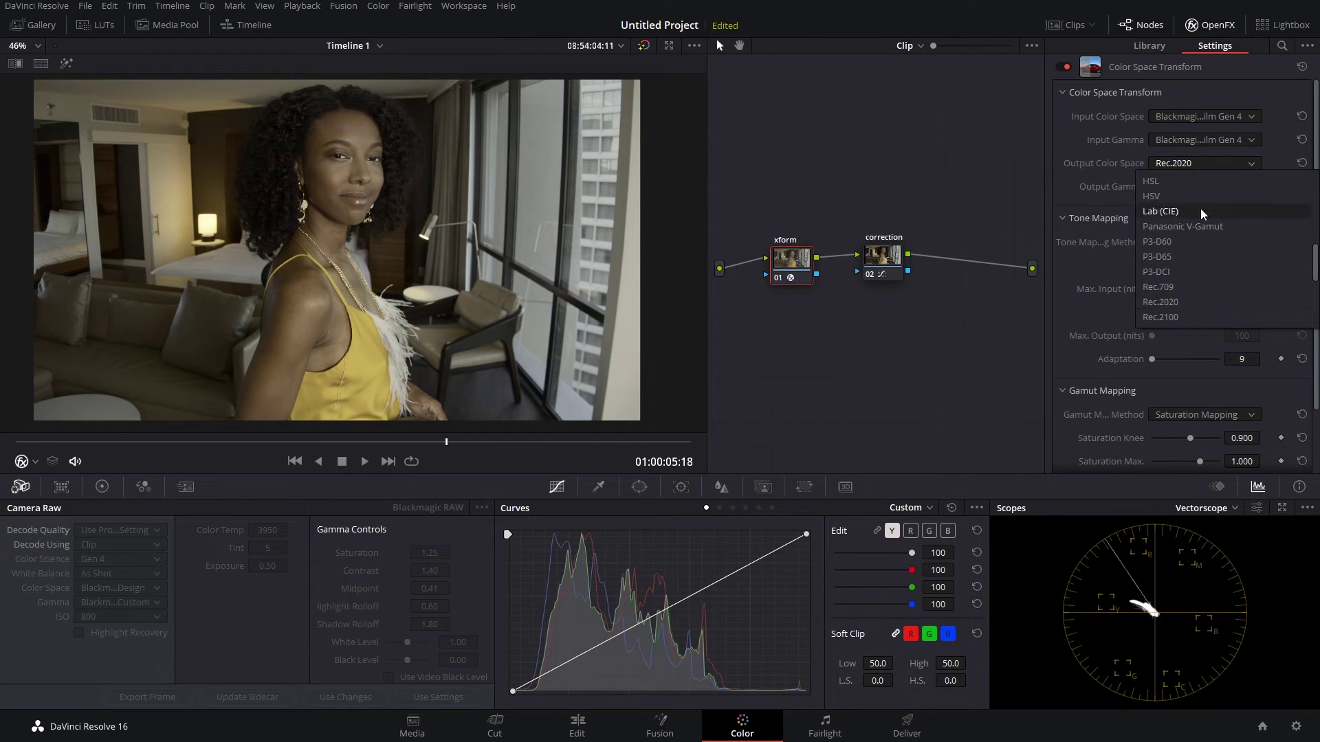
pyautogui.click(1172, 288)
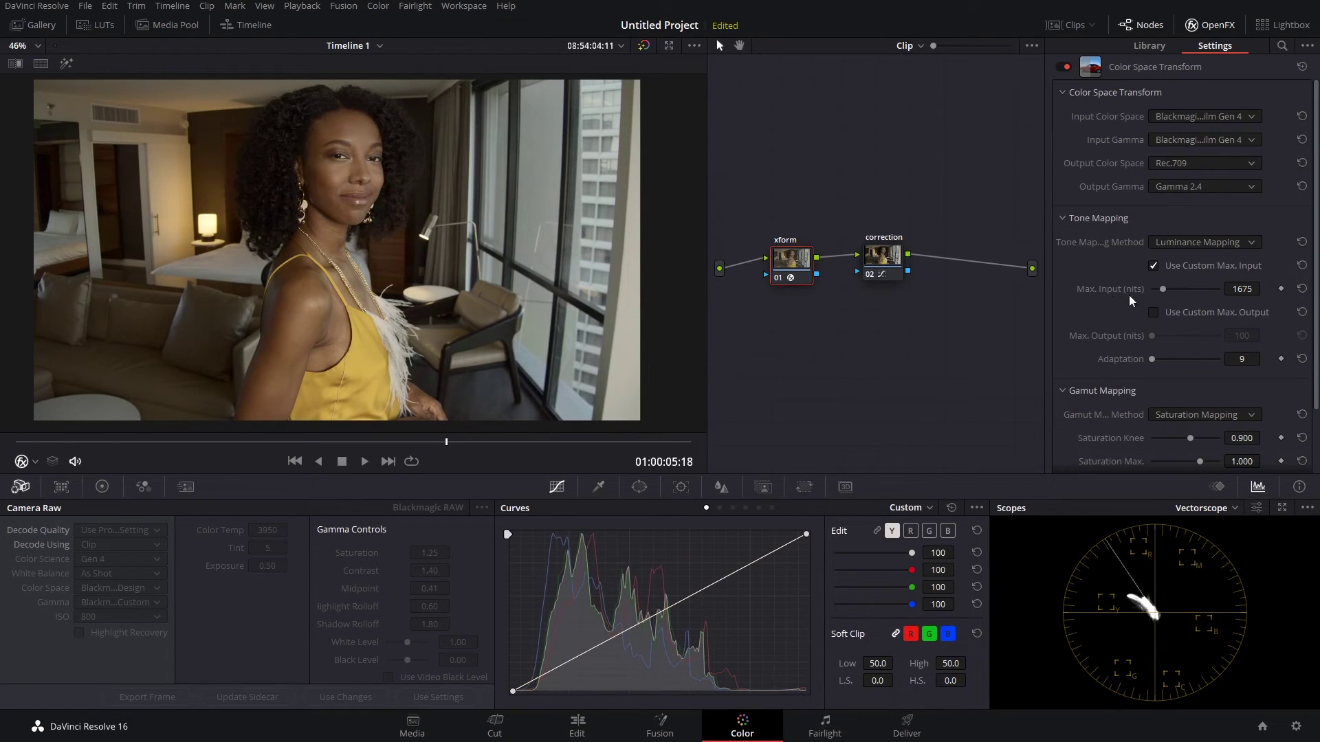